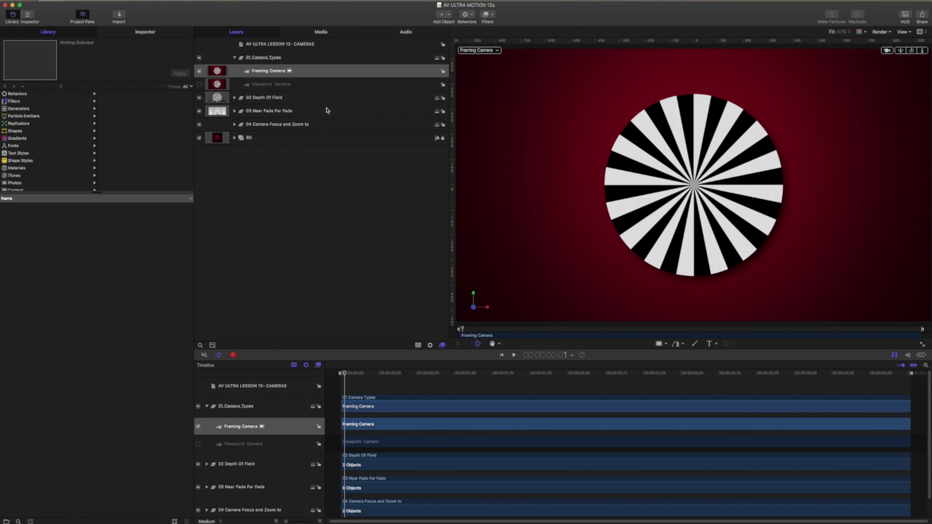
Compare the Framing Camera and Viewpoint Camera by toggling each on and off, leaving only the Framing Camera active.
left_click(267, 73)
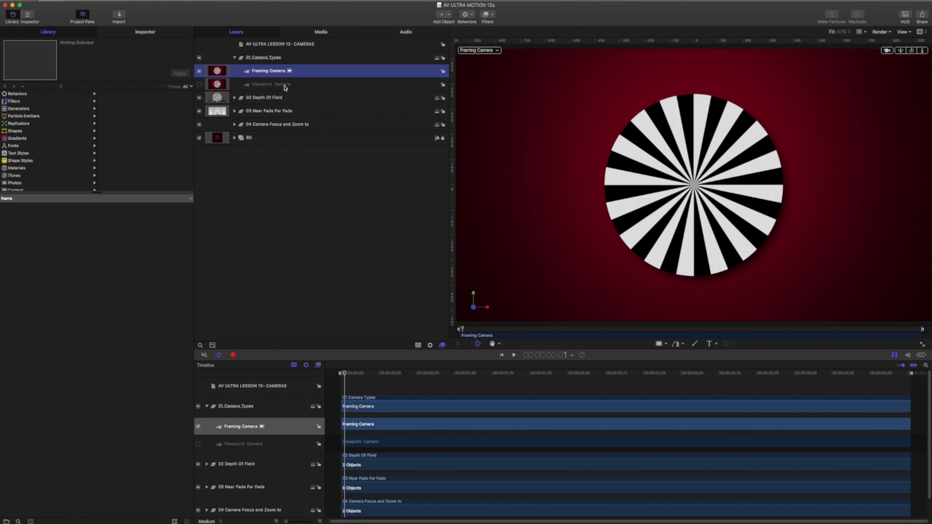
left_click(282, 86)
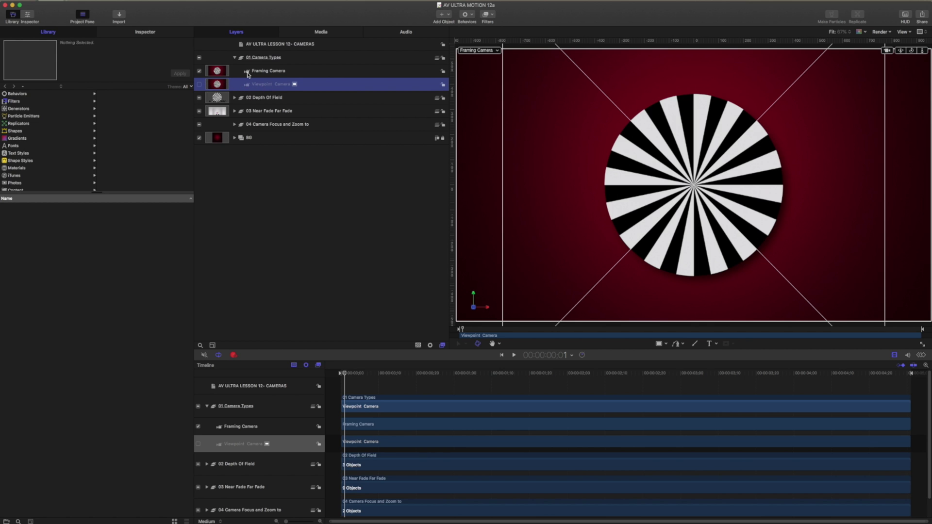
left_click(256, 75)
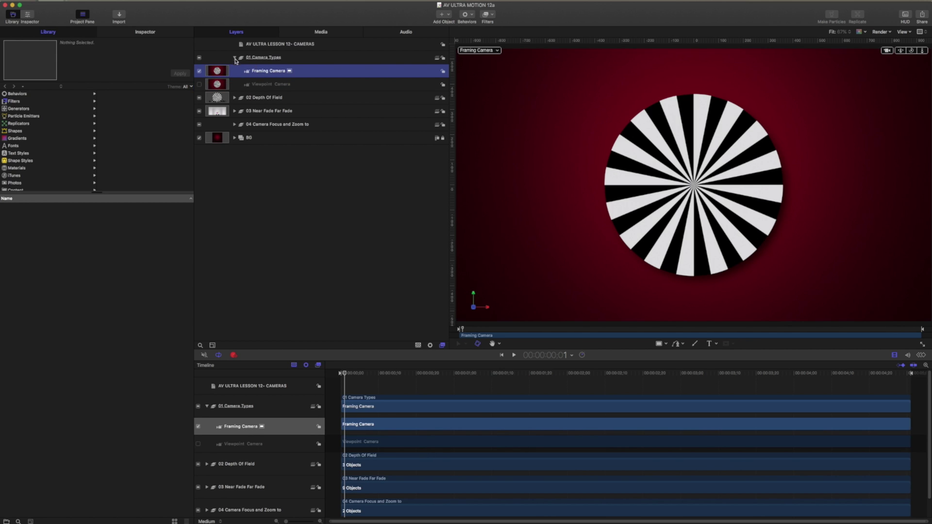
left_click(198, 71)
left_click(199, 84)
left_click(199, 72)
left_click(200, 85)
left_click(199, 71)
left_click(199, 84)
left_click(199, 72)
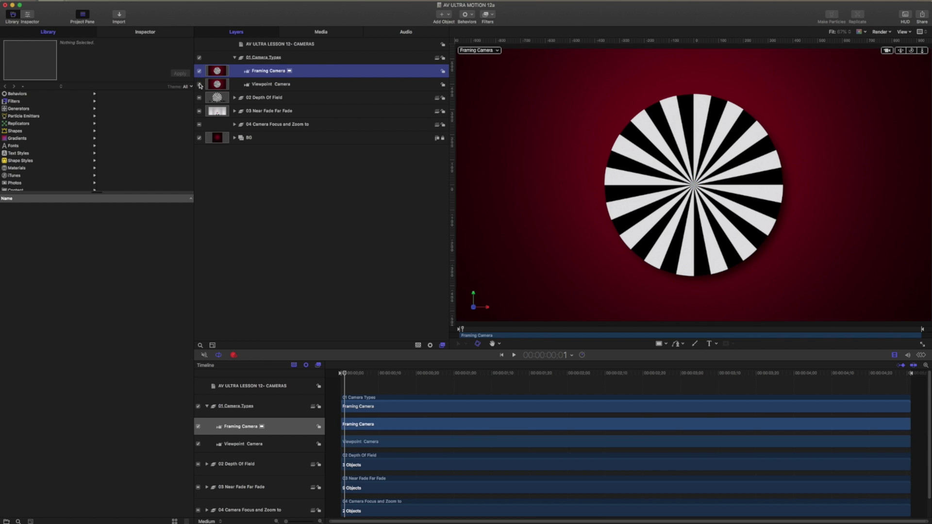
left_click(200, 84)
left_click(198, 72)
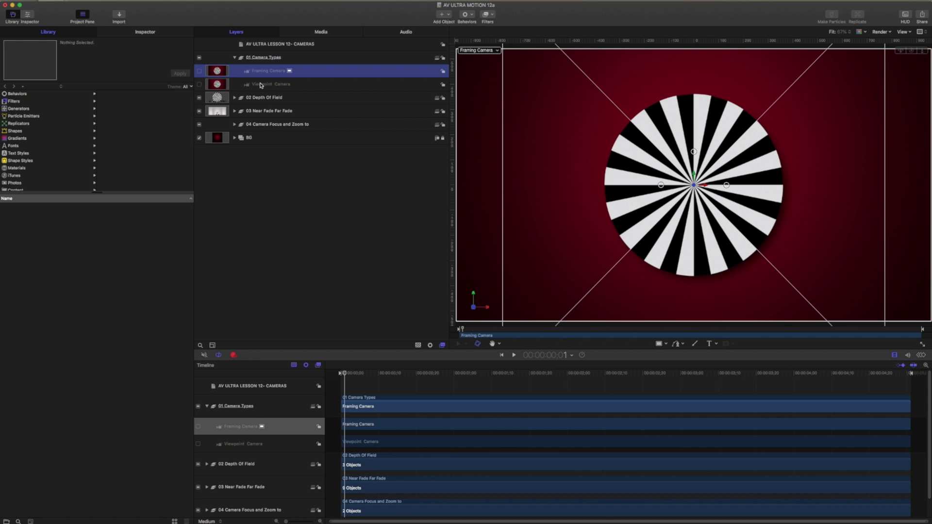
left_click(199, 71)
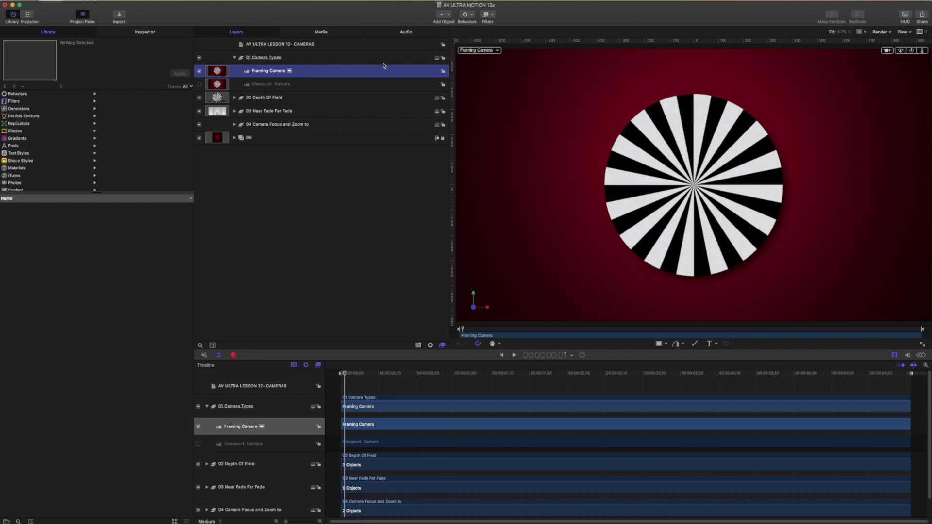
Switch the canvas to the Perspective view and show the Framing Camera's full frustum from the side.
left_click(497, 52)
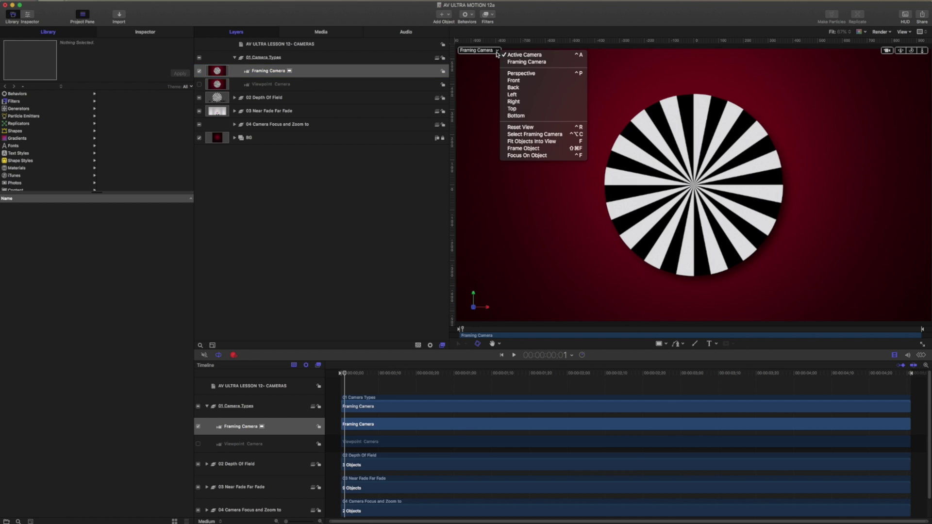
left_click(518, 74)
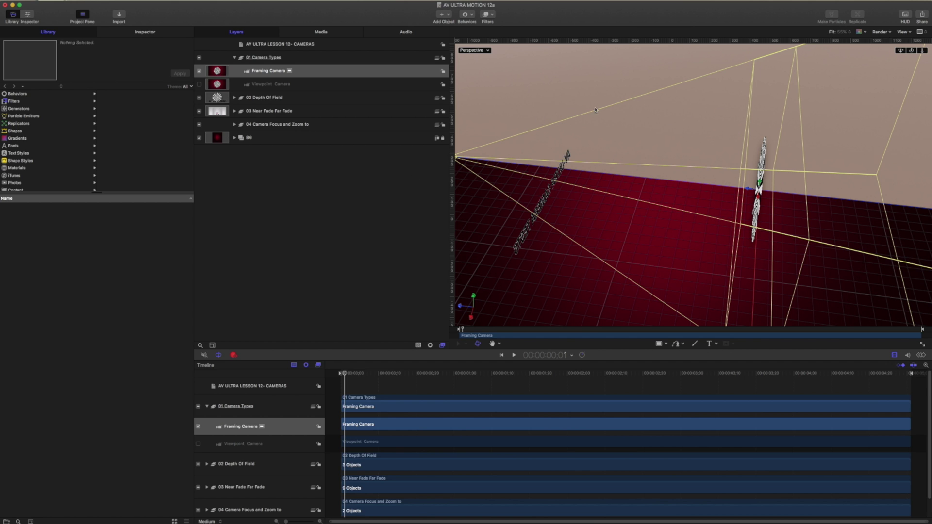
right_click(271, 72)
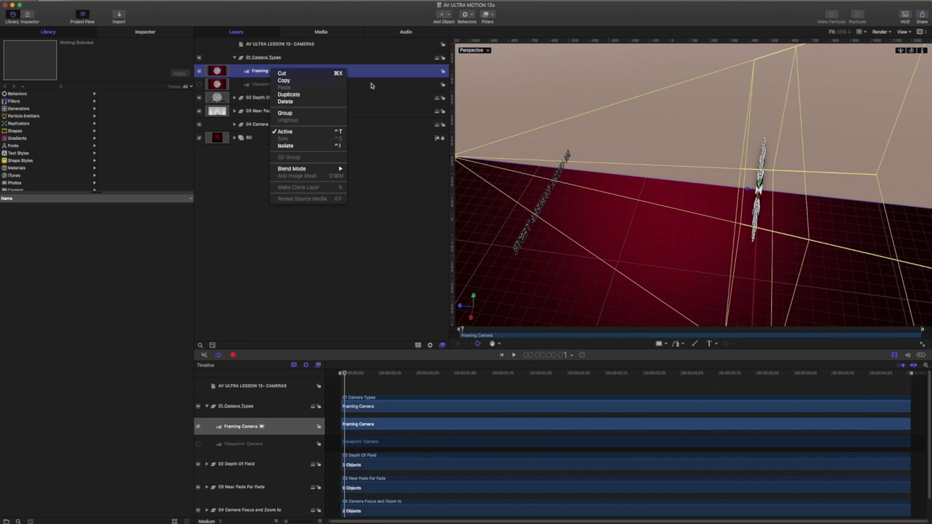
left_click(927, 53)
left_click_drag(923, 50, 501, 195)
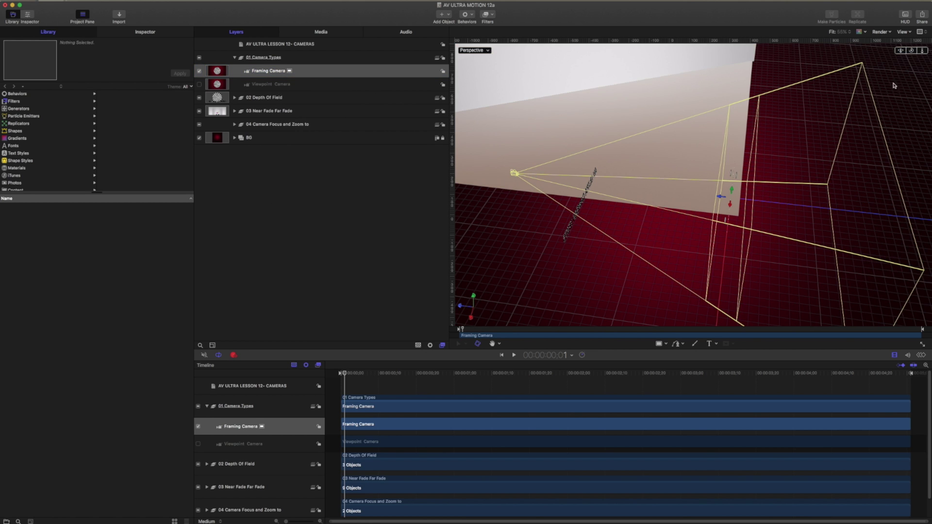
left_click_drag(911, 51, 510, 214)
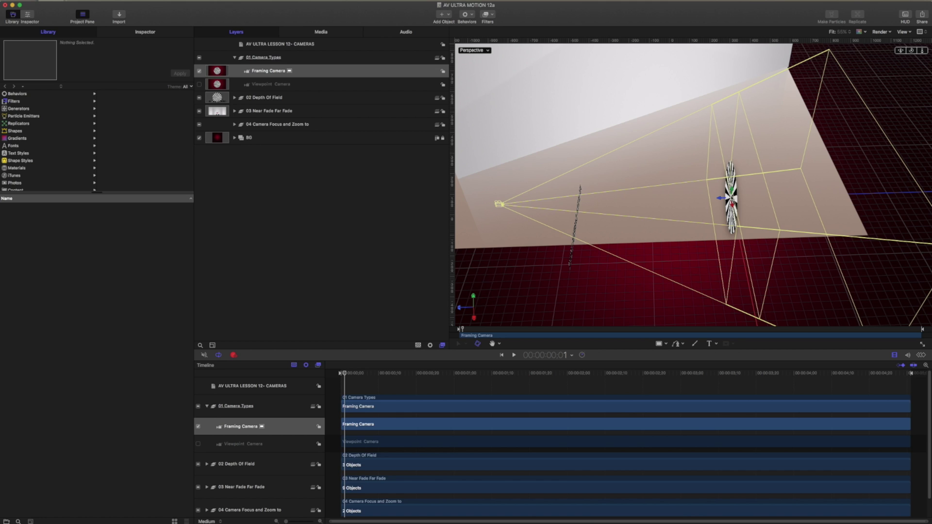
Set the Framing Camera's X rotation to 13° in its transform properties.
left_click(275, 72)
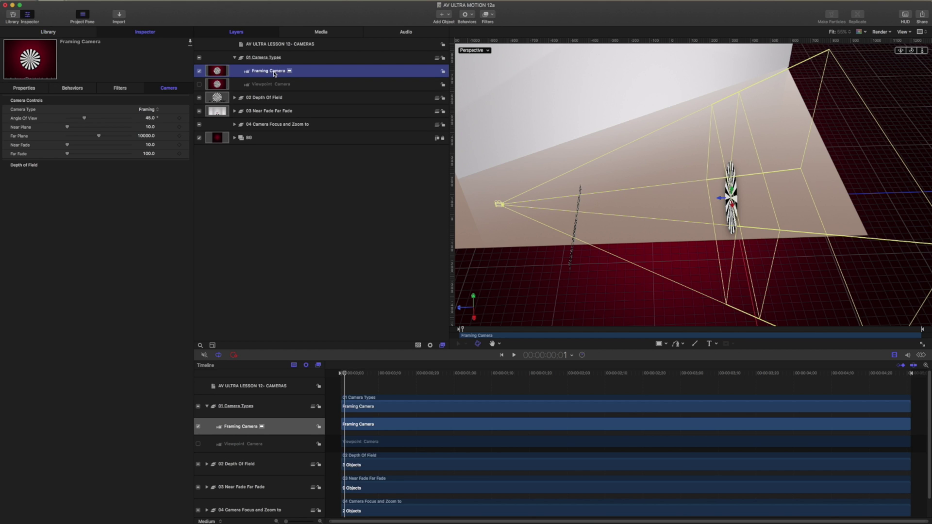
left_click(35, 88)
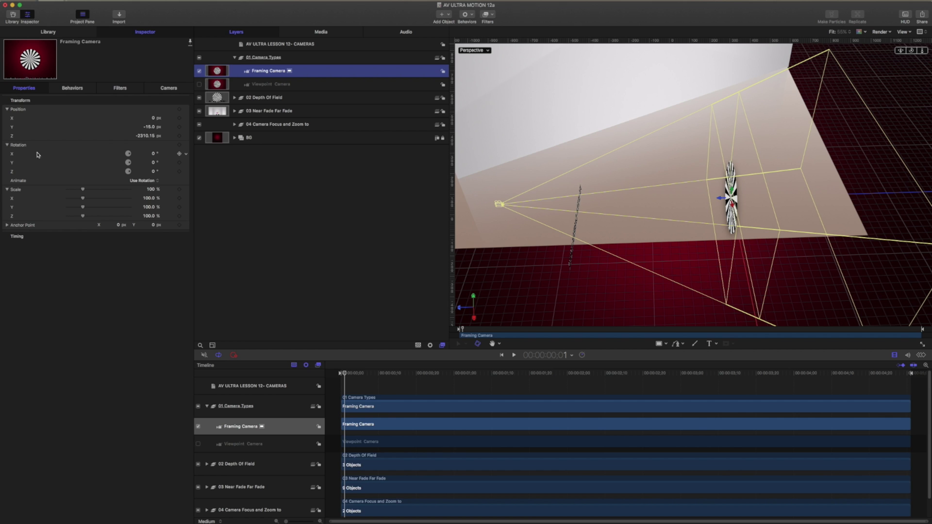
left_click_drag(155, 156, 152, 153)
left_click_drag(728, 186, 725, 174)
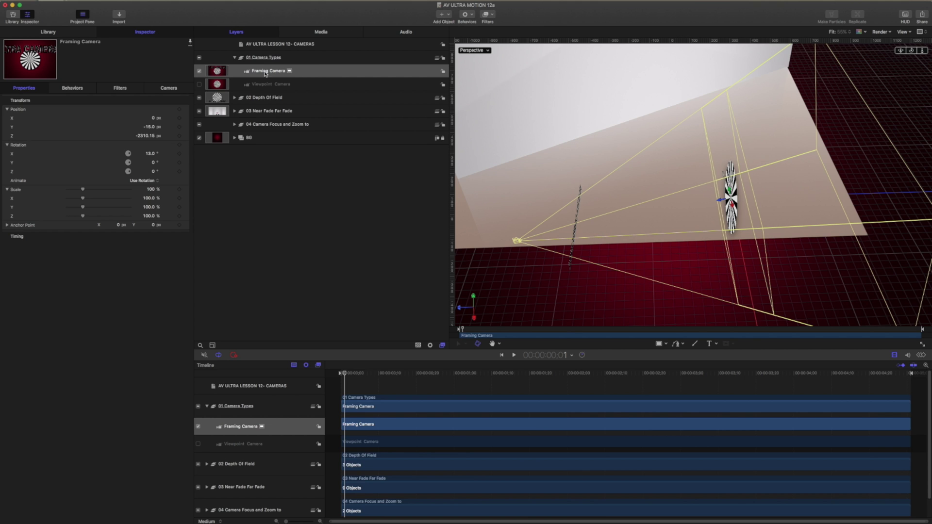
Activate the Viewpoint Camera in place of the Framing Camera and set its Y rotation to 3°.
left_click(200, 71)
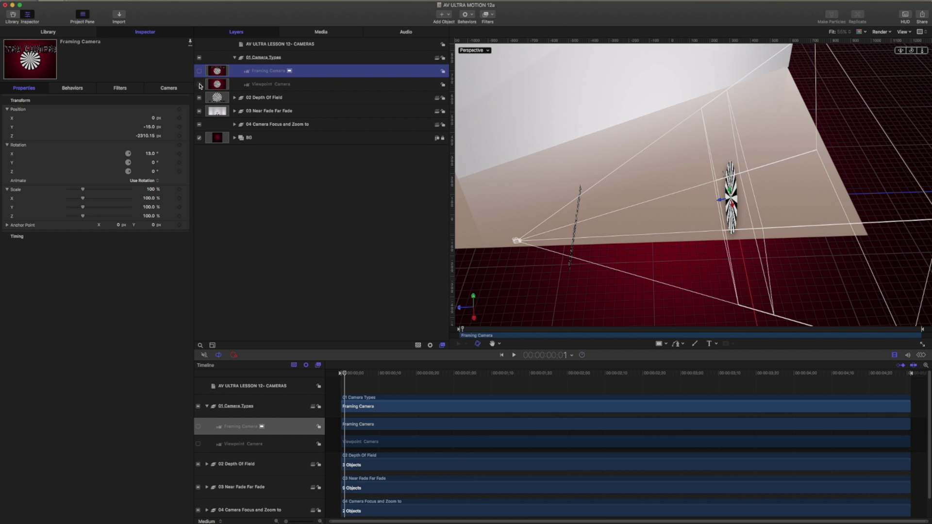
left_click(199, 84)
left_click(261, 85)
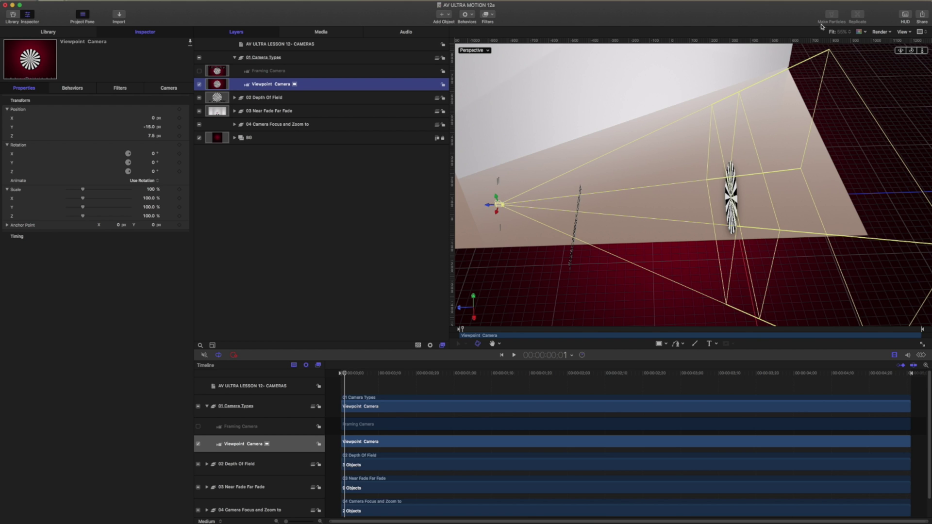
left_click_drag(911, 51, 777, 121)
mouse_move(507, 228)
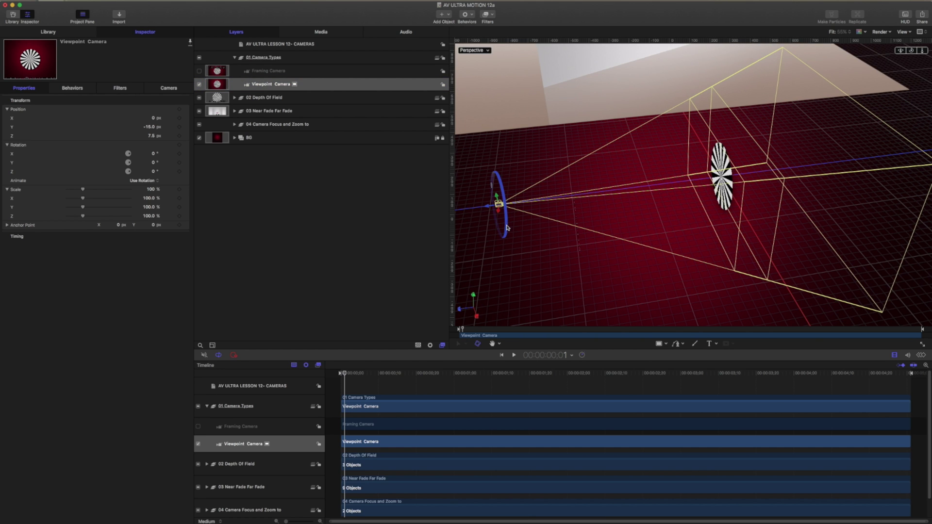
left_click_drag(500, 186, 492, 190)
left_click_drag(152, 163, 151, 162)
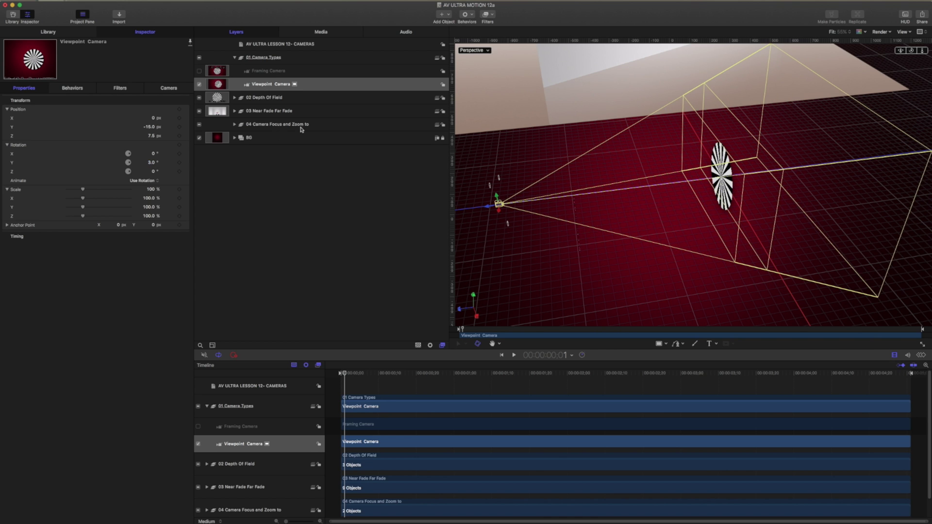
Lower the Viewpoint Camera along its Y axis to about -275 px.
left_click(267, 74)
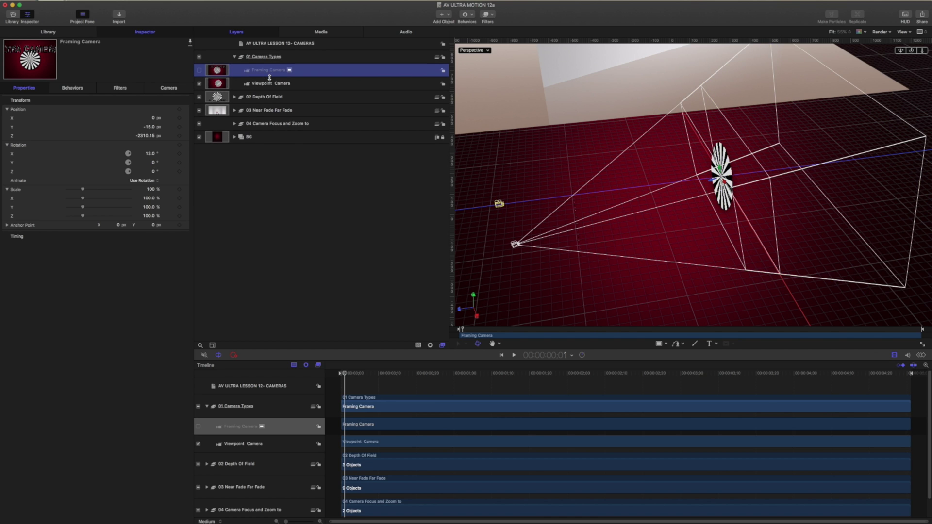
left_click(266, 86)
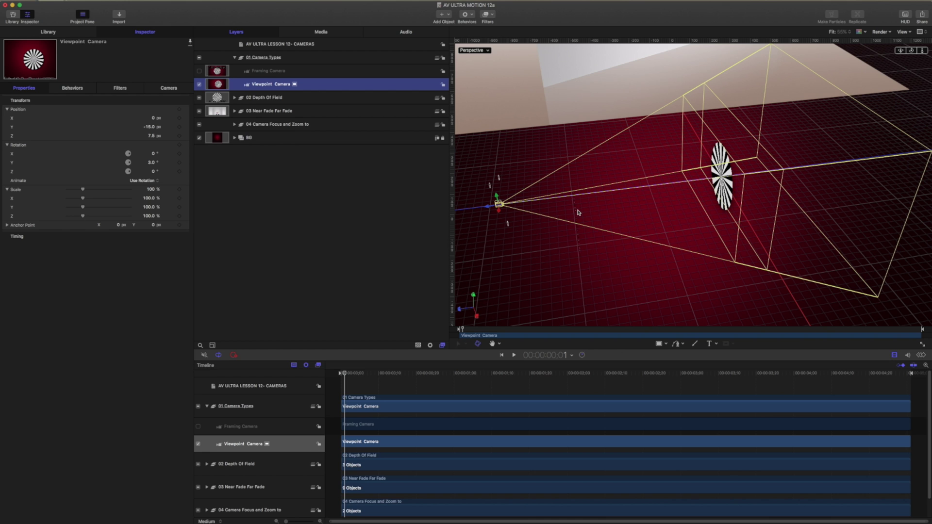
left_click(564, 221)
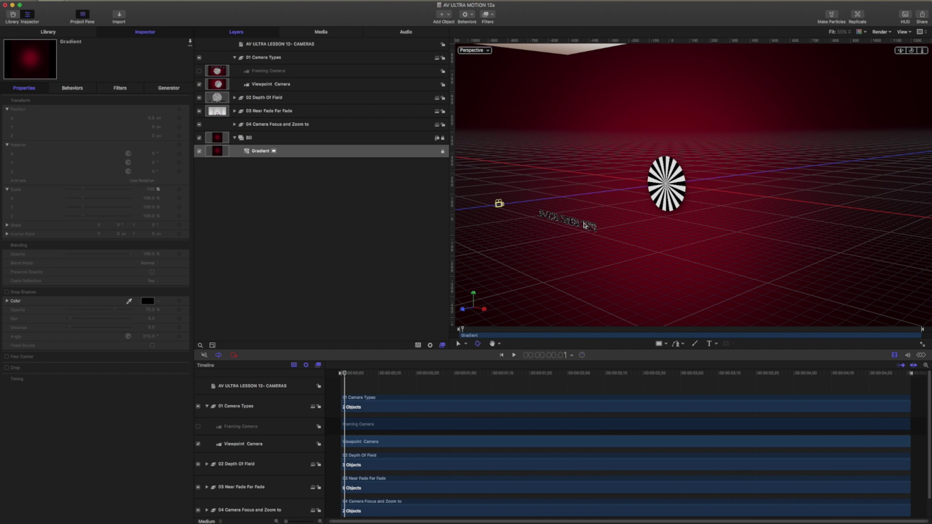
left_click(274, 83)
left_click_drag(498, 203, 499, 224)
left_click_drag(147, 127, 135, 127)
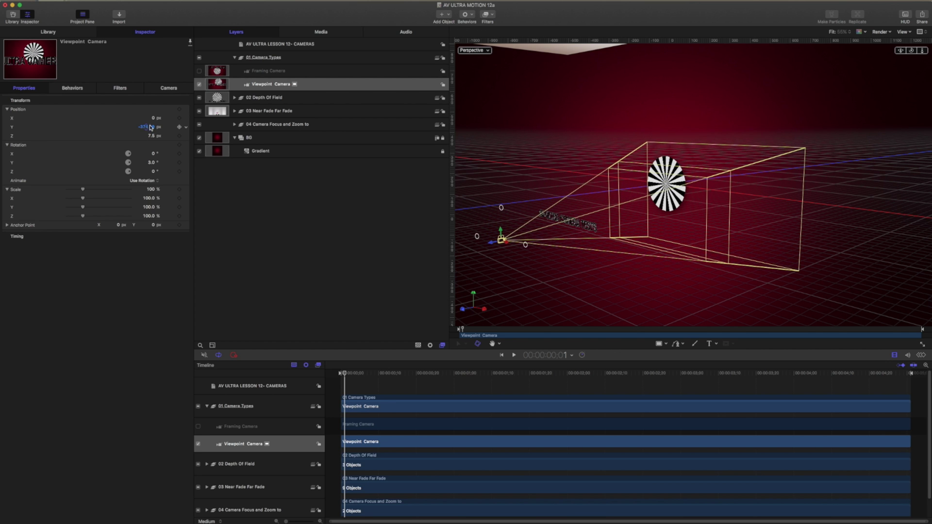
Look through the Viewpoint Camera with the canvas fitted and reposition it to X 183, Y about -332 and Z about 959 px.
left_click(478, 51)
left_click(490, 63)
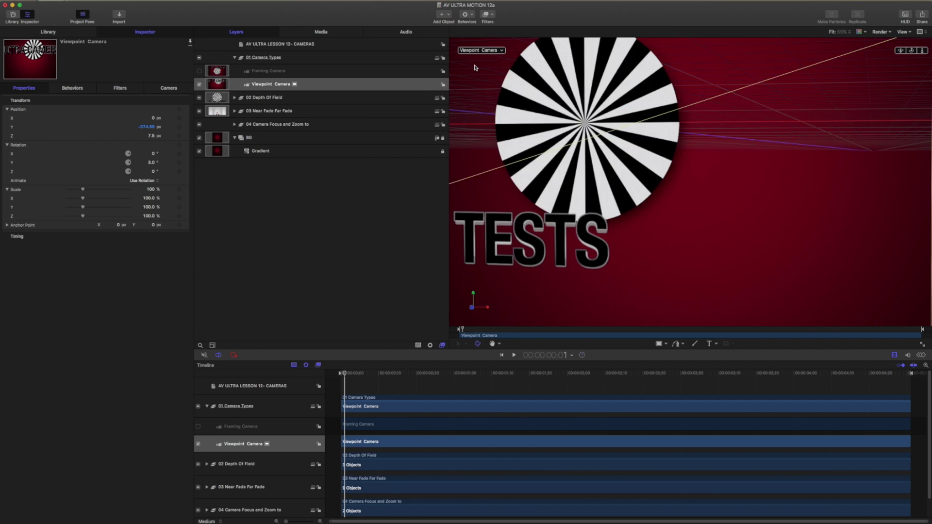
left_click(841, 31)
left_click(845, 3)
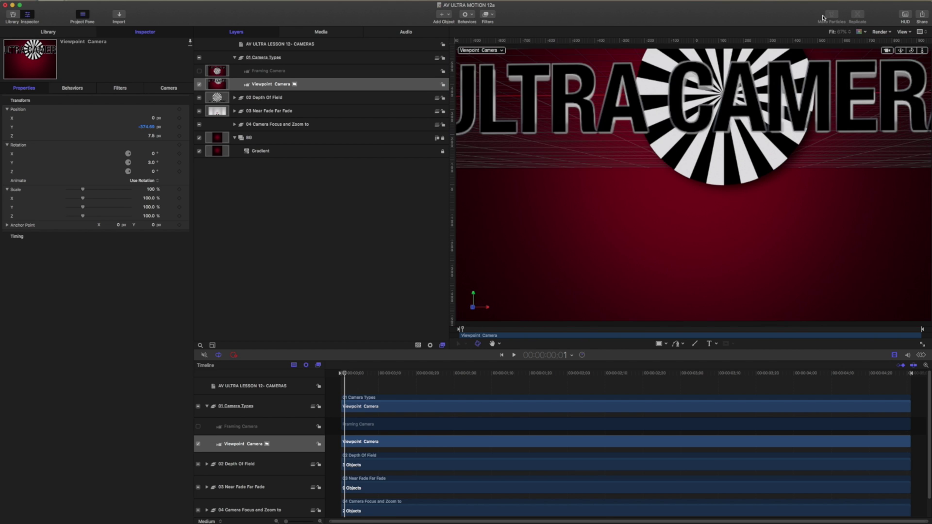
left_click_drag(148, 136, 149, 129)
left_click(151, 118)
type("183")
key("Return")
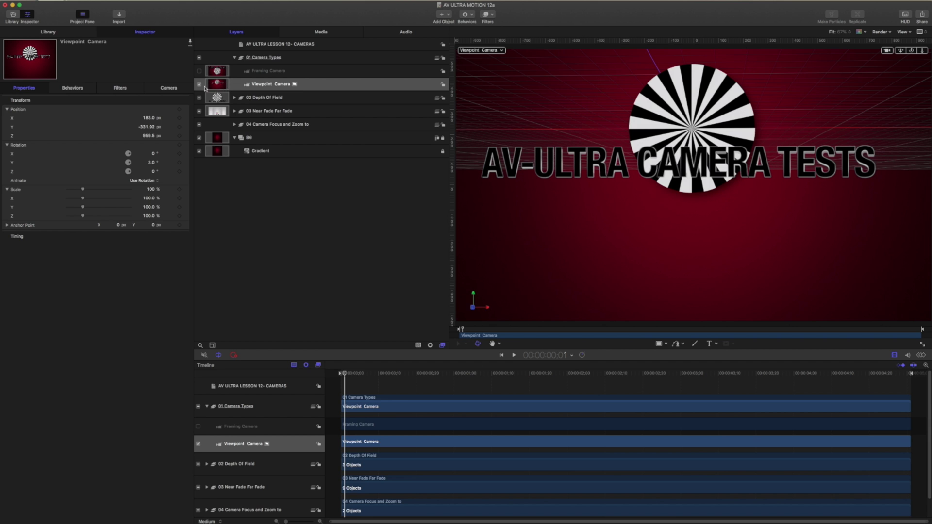
Return the canvas to the Perspective view and review the camera controls of the Framing and Viewpoint cameras.
left_click(265, 72)
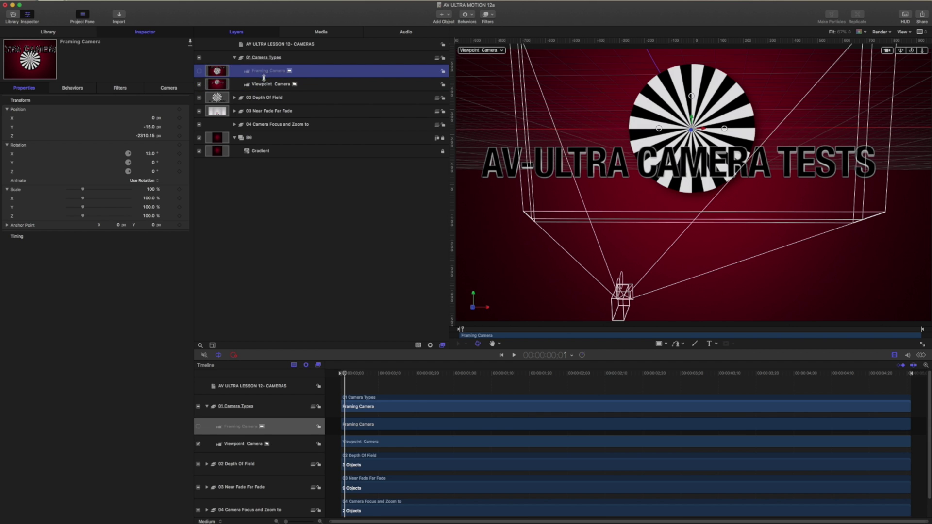
left_click(265, 85)
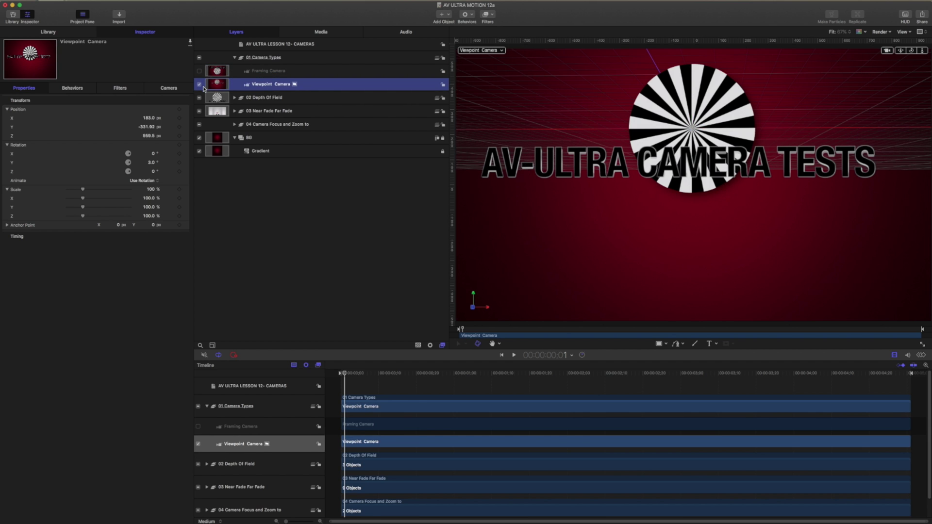
left_click(504, 51)
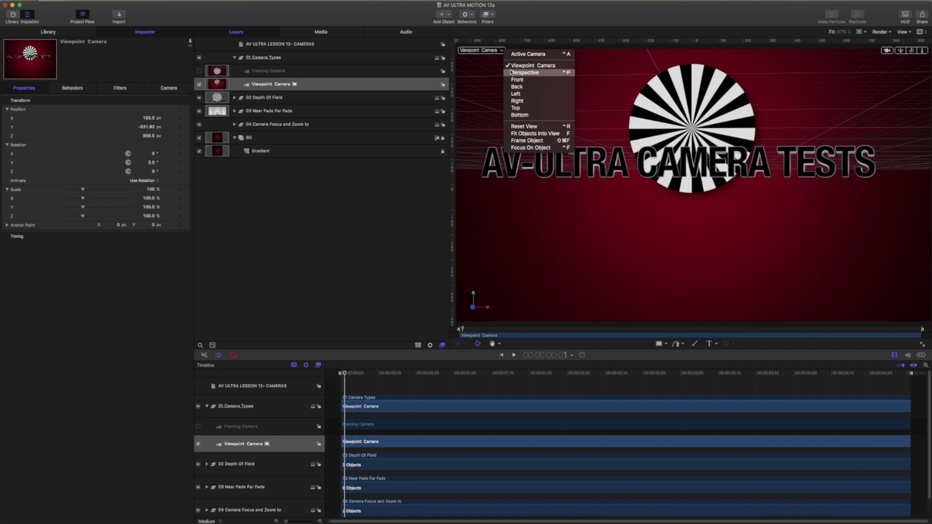
left_click(508, 73)
left_click(270, 71)
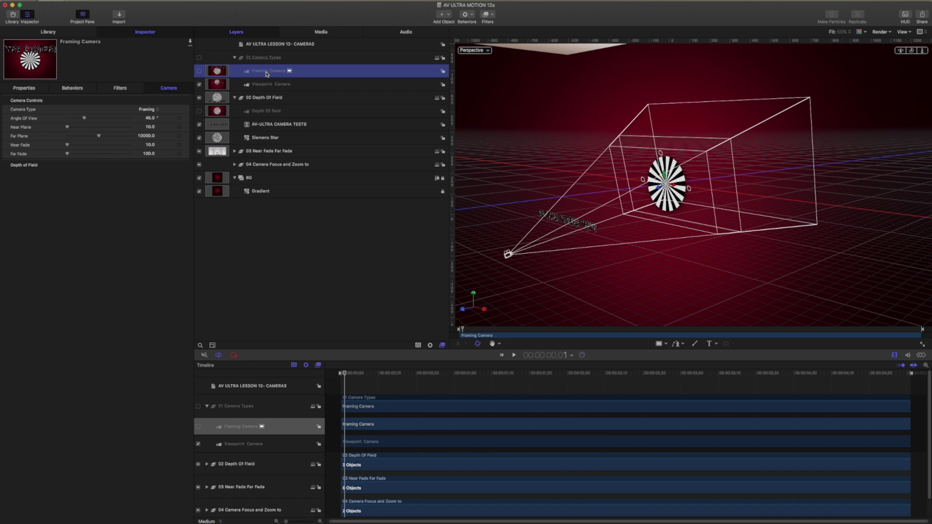
left_click(260, 85)
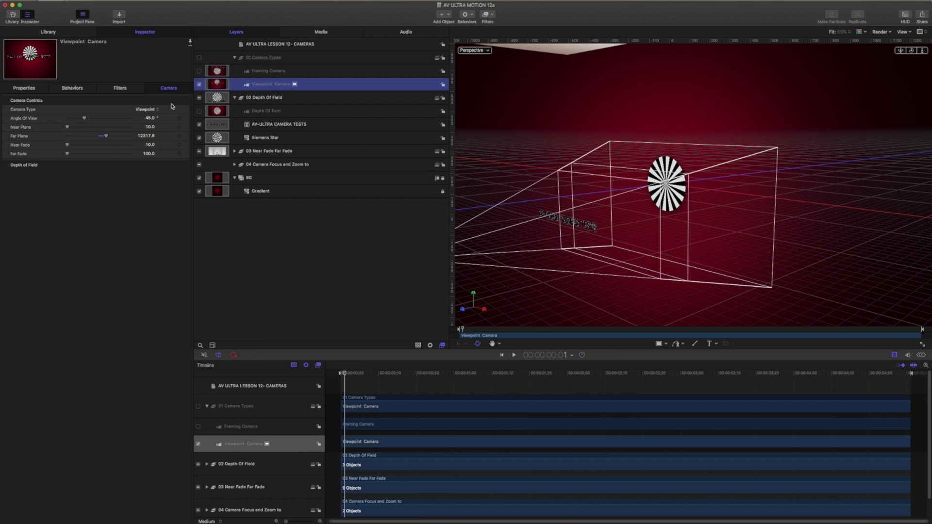
Enable the Framing Camera instead of the Viewpoint Camera, trying an Angle of View of 100° before setting it to 10°.
left_click(199, 84)
left_click(200, 71)
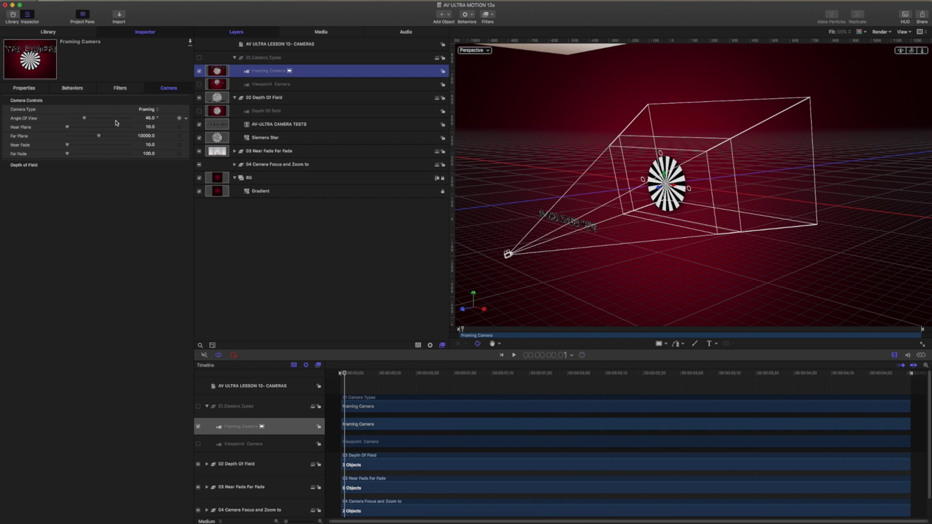
left_click_drag(85, 119, 107, 118)
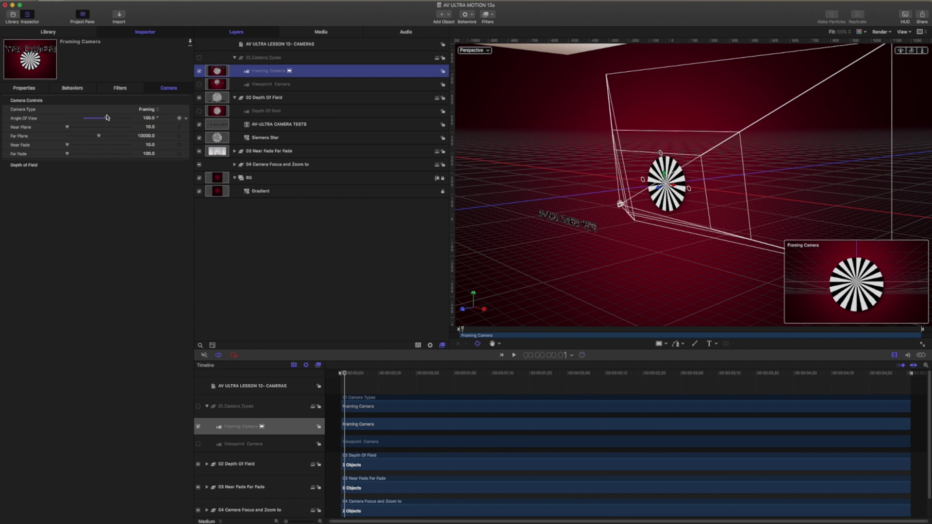
left_click_drag(105, 118, 73, 122)
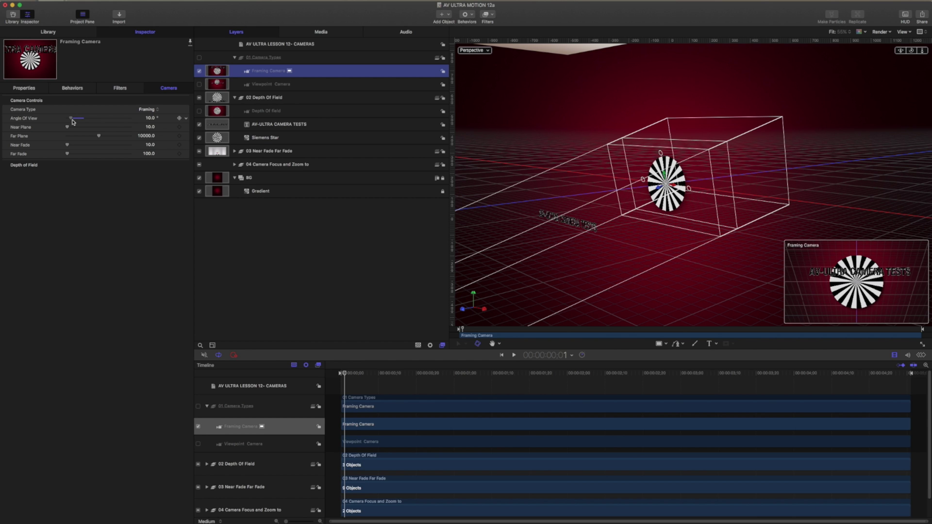
Disable the 03 Near Fade Far Fade group to clear its objects from the Perspective view.
left_click_drag(906, 51, 886, 74)
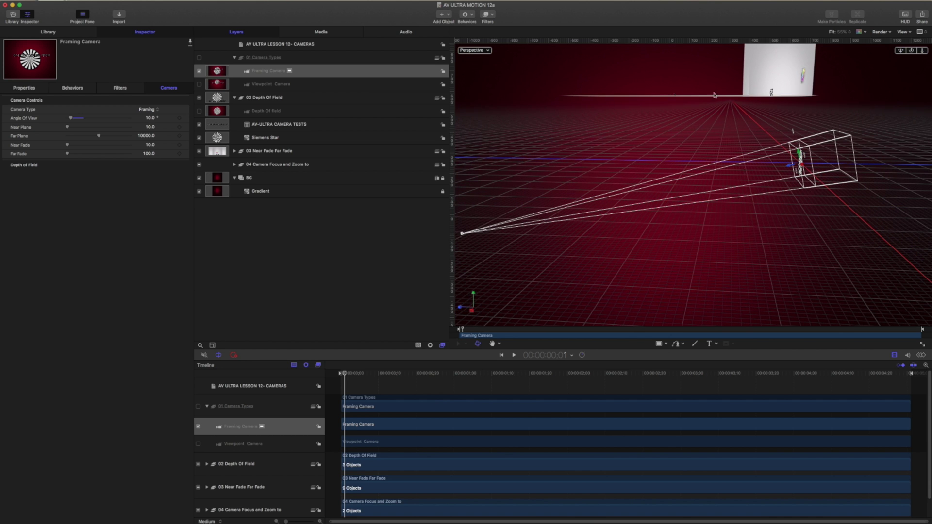
left_click(199, 151)
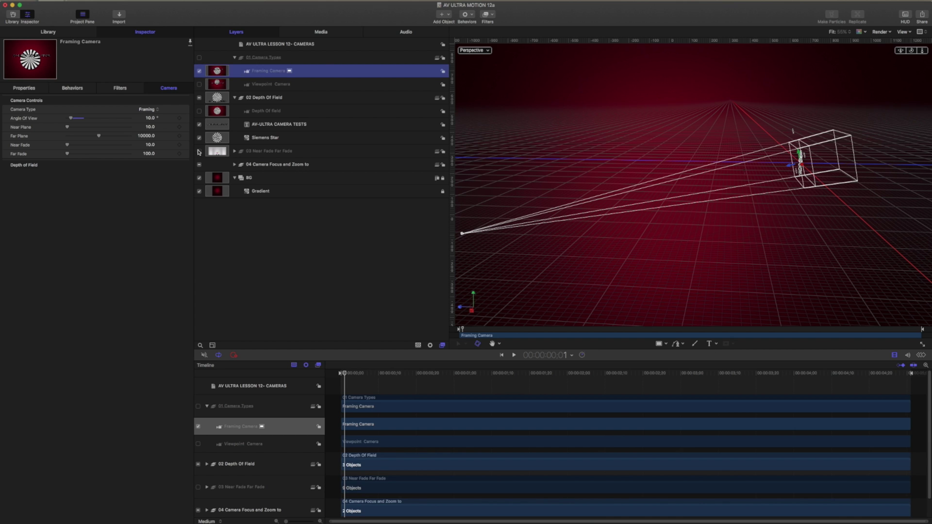
Set the Framing Camera's Angle of View to 18° and disable that camera.
left_click(265, 73)
mouse_move(71, 119)
left_mouse_down()
mouse_move(99, 120)
mouse_move(74, 121)
left_mouse_up()
left_click(199, 71)
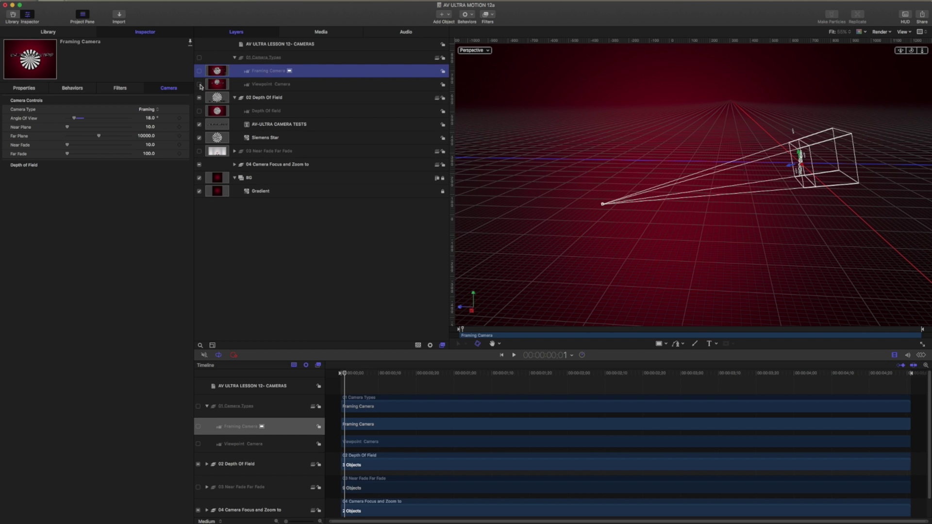
Enable the Viewpoint Camera, try Angle of View values of 14° and 35°, and set it to 61° in the HUD.
left_click(255, 86)
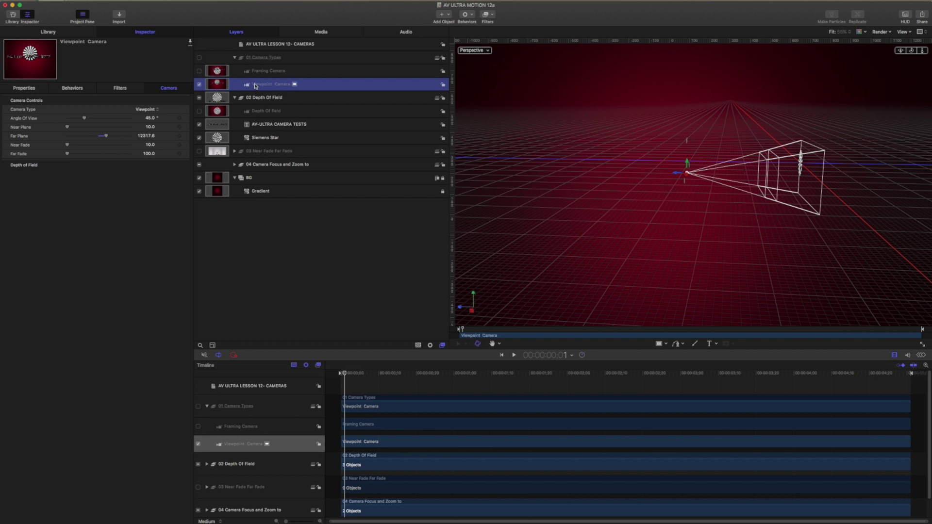
mouse_move(85, 120)
left_mouse_down()
mouse_move(101, 117)
mouse_move(71, 125)
left_mouse_up()
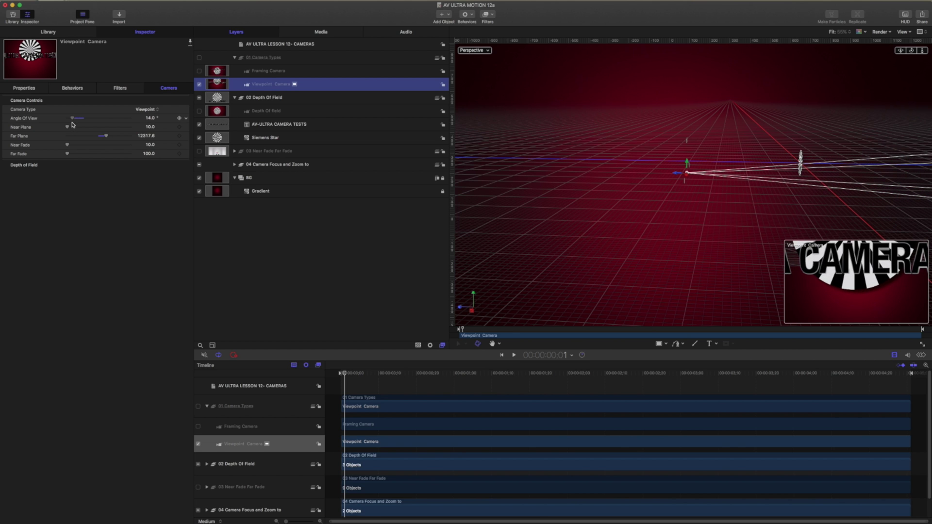
left_click_drag(73, 126, 80, 125)
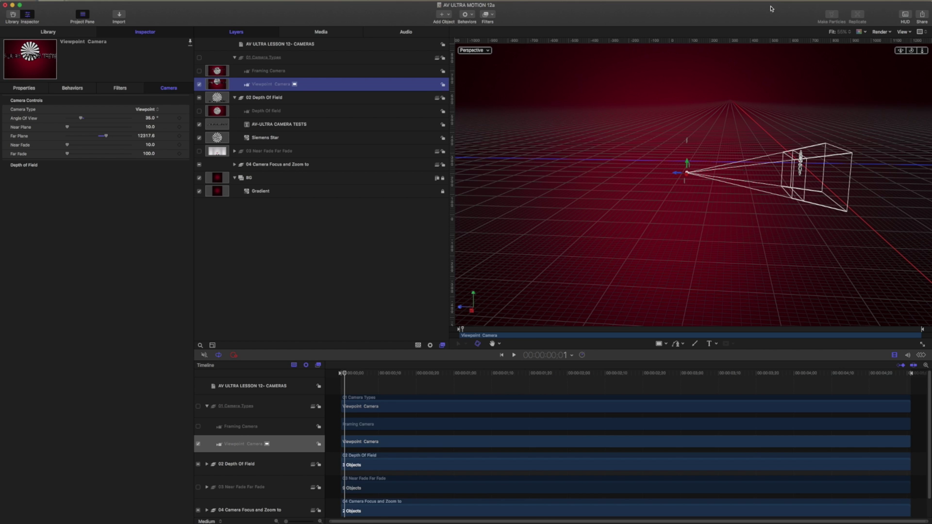
left_click(906, 16)
mouse_move(274, 194)
left_mouse_down()
mouse_move(297, 188)
mouse_move(281, 183)
left_mouse_up()
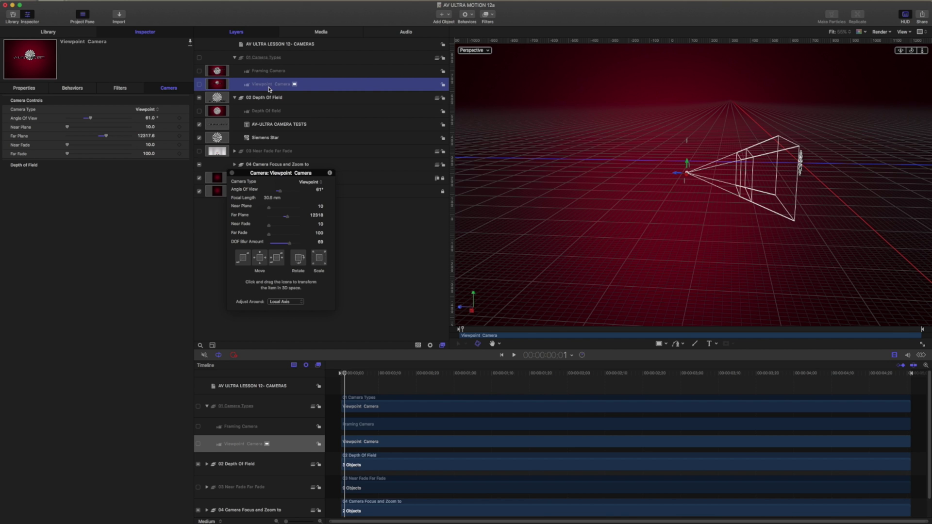
Enable the Depth Of Field camera and frame the 02 Depth Of Field group in the Perspective view.
left_click(213, 113)
left_click(200, 112)
left_click(293, 98)
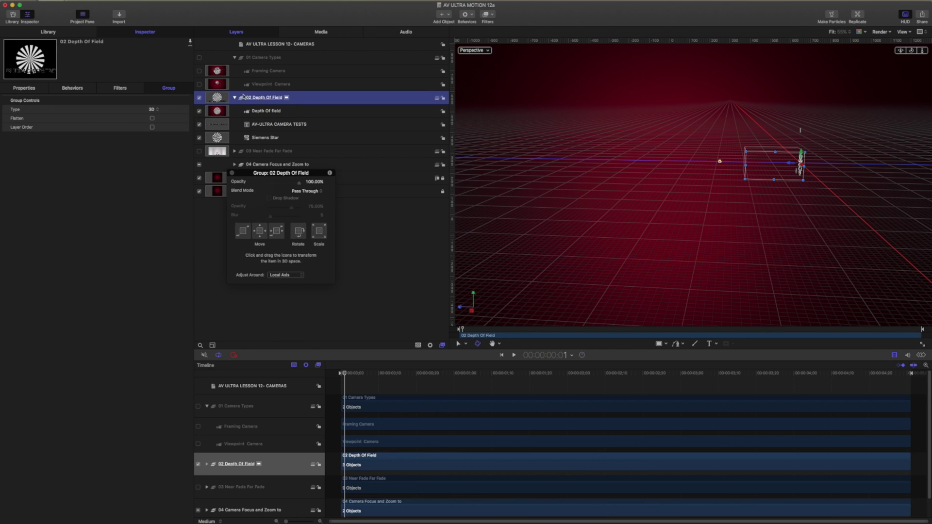
key("shift+f")
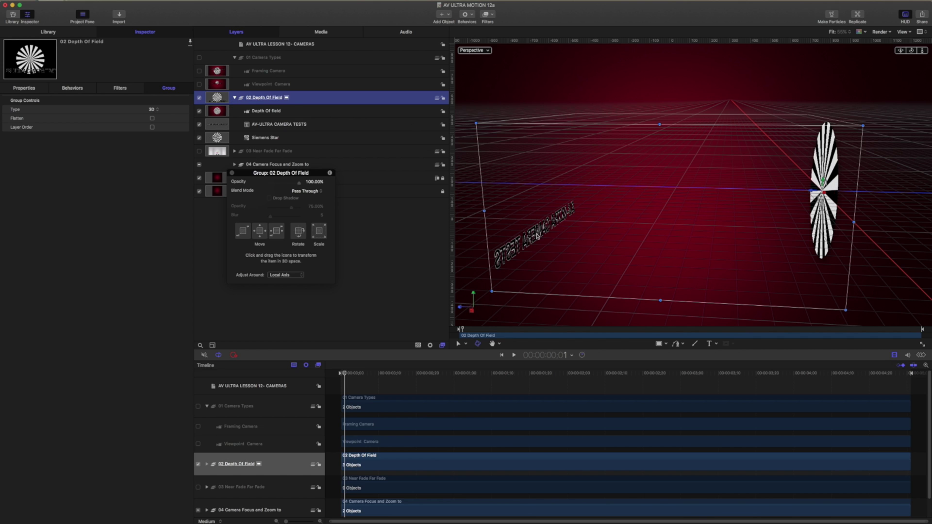
left_click_drag(924, 50, 878, 75)
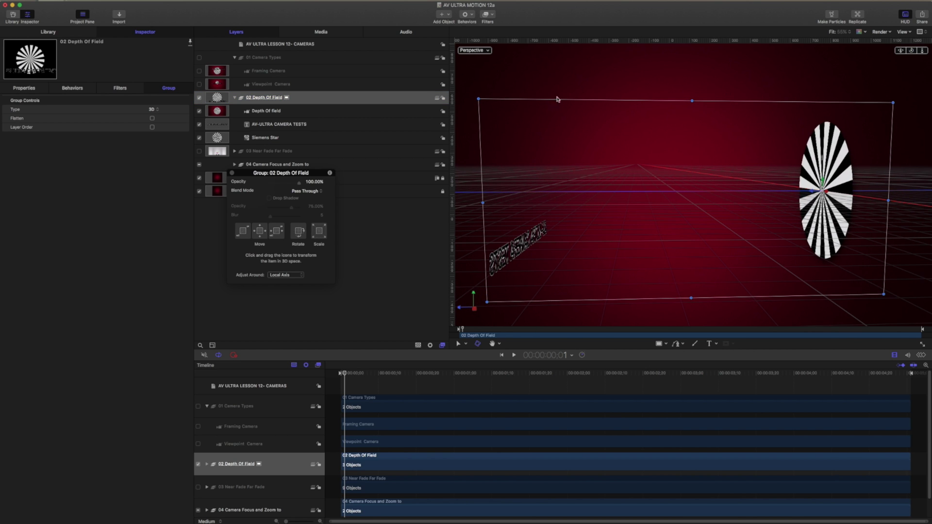
left_click_drag(924, 51, 902, 66)
Select the Depth Of Field camera and try moving it along its Z axis past the Siemens Star.
left_click(278, 115)
left_click(275, 123)
left_click(270, 113)
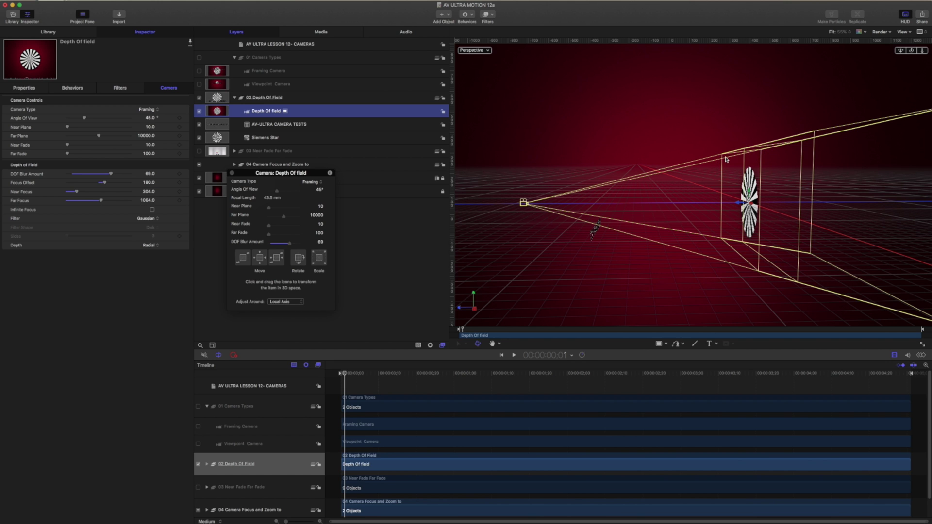
left_click_drag(904, 53, 930, 115)
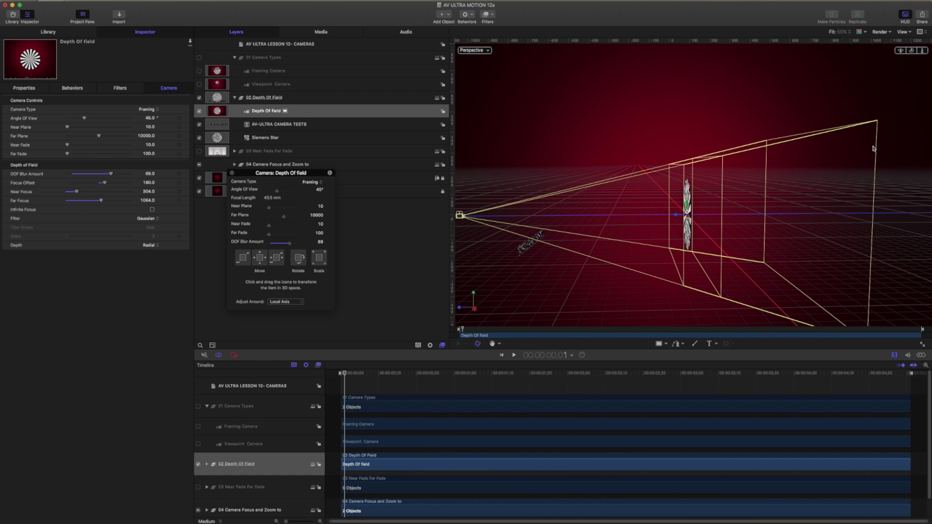
mouse_move(909, 60)
left_mouse_down()
mouse_move(908, 103)
mouse_move(901, 73)
left_mouse_up()
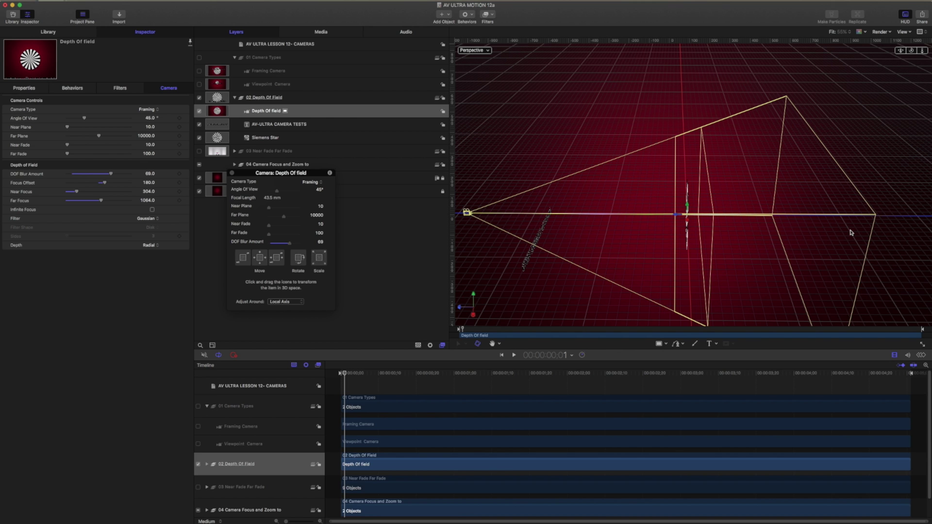
left_click_drag(243, 261, 323, 184)
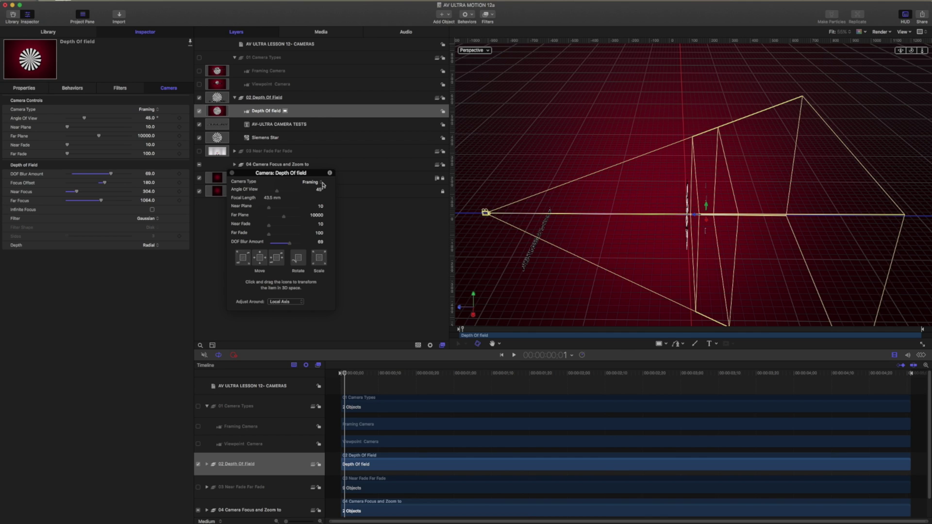
Turn on Depth of Field rendering and move the Depth Of Field camera backward along its Z axis toward the title text.
left_click(886, 32)
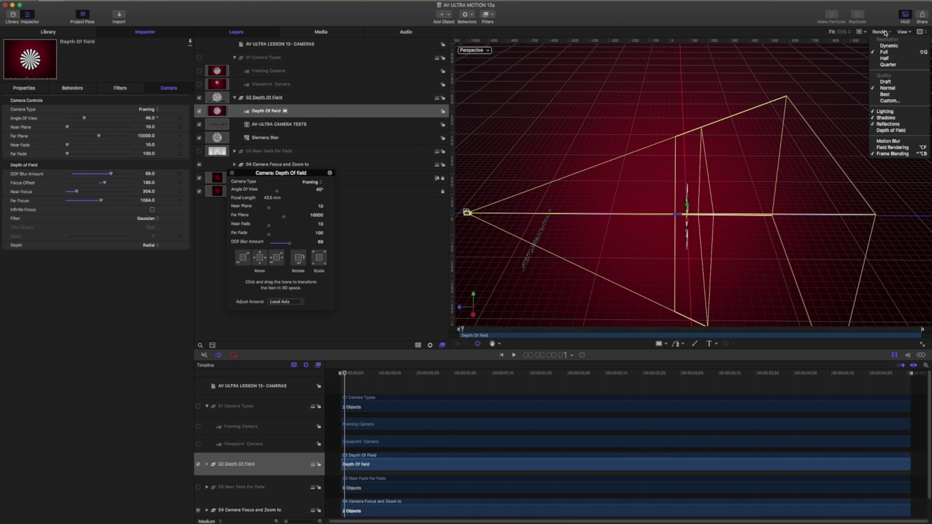
left_click(893, 131)
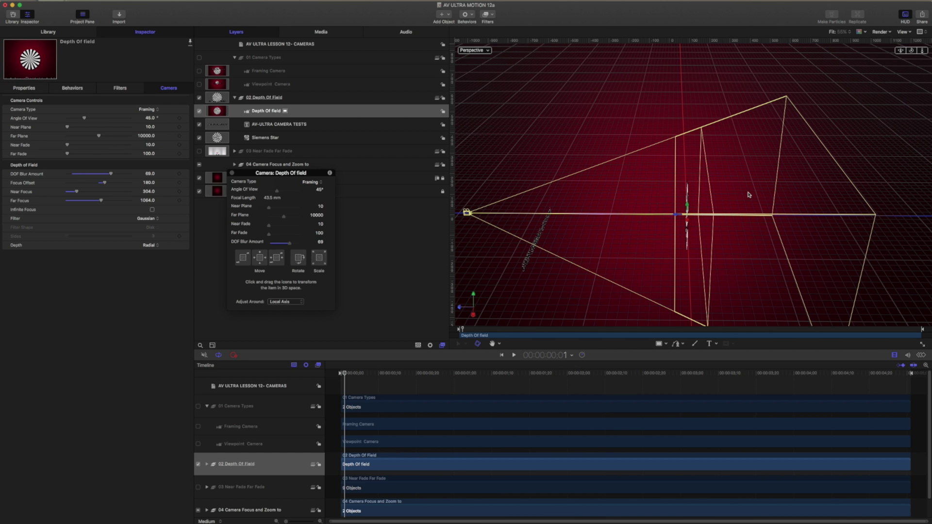
left_click_drag(245, 259, 54, 508)
key("super+shift+f")
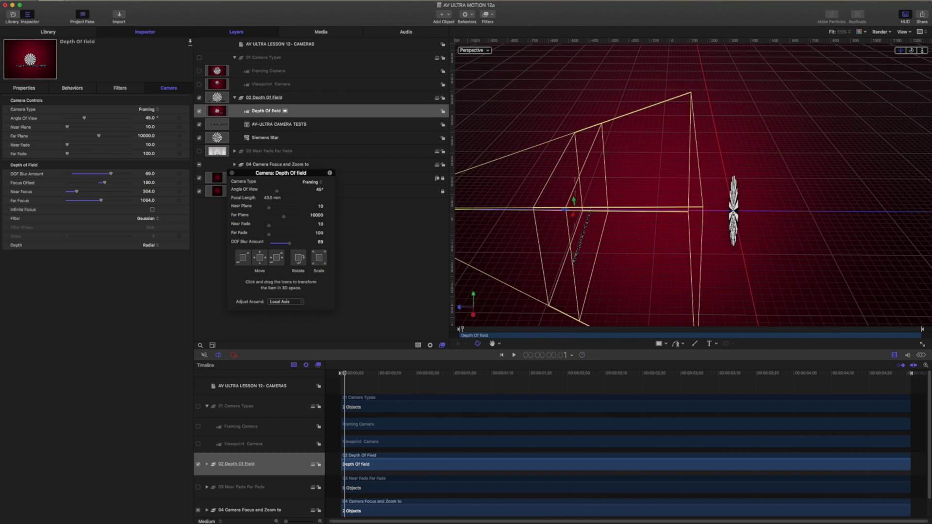
Move the Depth Of Field camera forward until its focus planes enclose the Siemens Star, and back again toward the title text.
left_click_drag(911, 50, 912, 52)
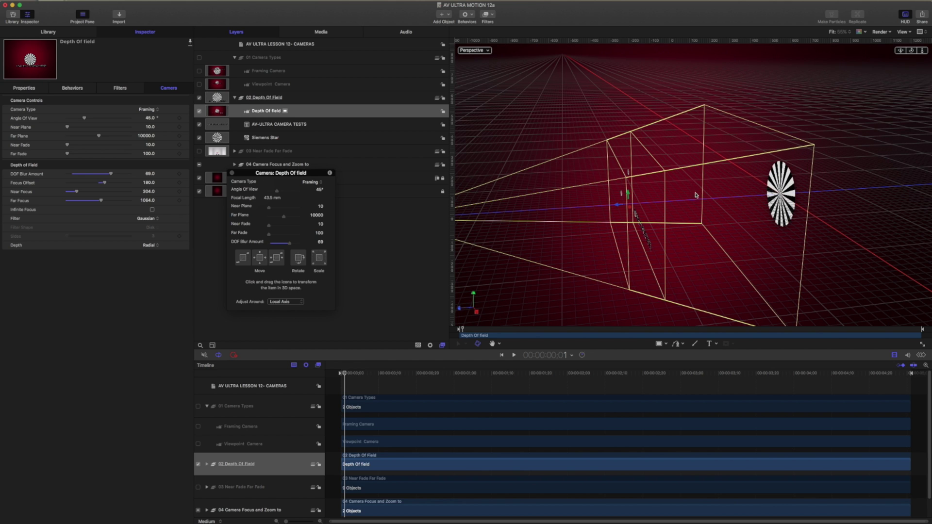
left_click_drag(243, 258, 761, 142)
left_click_drag(912, 50, 530, 184)
left_click_drag(243, 257, 381, 515)
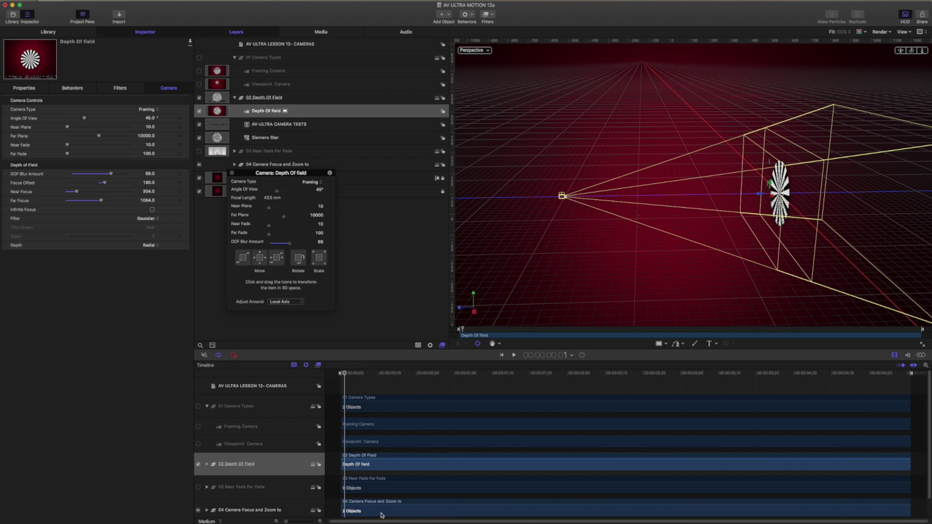
left_click_drag(243, 258, 181, 523)
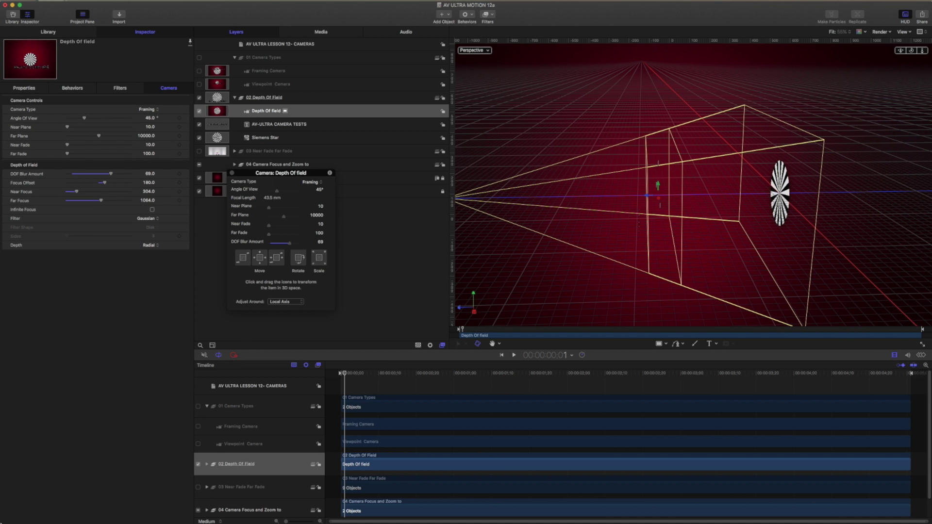
left_click_drag(243, 257, 703, 210)
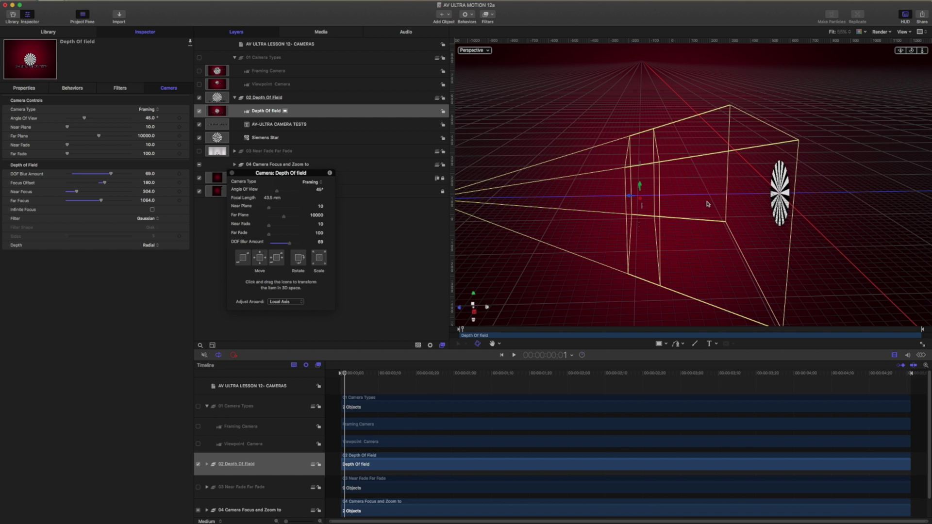
Look through the Active Camera and split the canvas into side-by-side Active Camera and Perspective views.
left_click(474, 50)
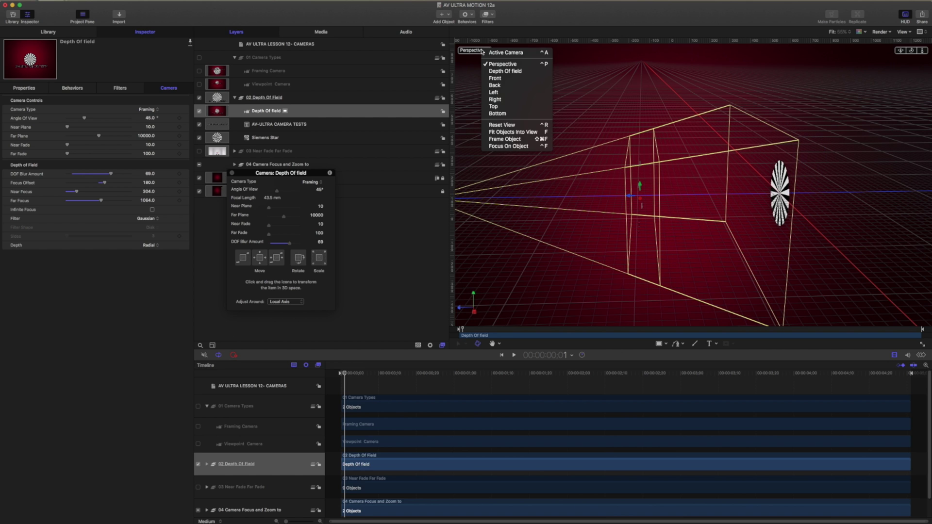
left_click(501, 53)
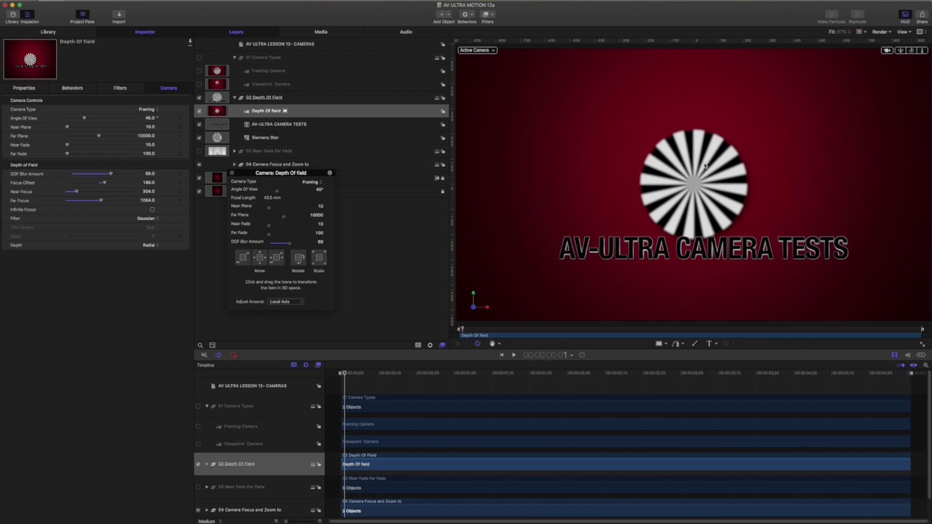
left_click(920, 33)
left_click(922, 42)
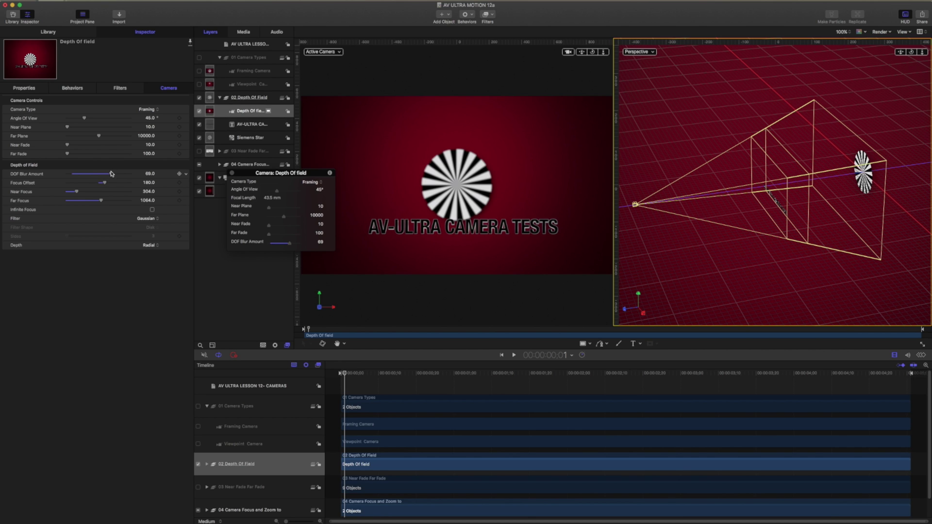
Set the Depth Of Field camera's DOF Blur Amount to 100.
left_click_drag(112, 174, 141, 173)
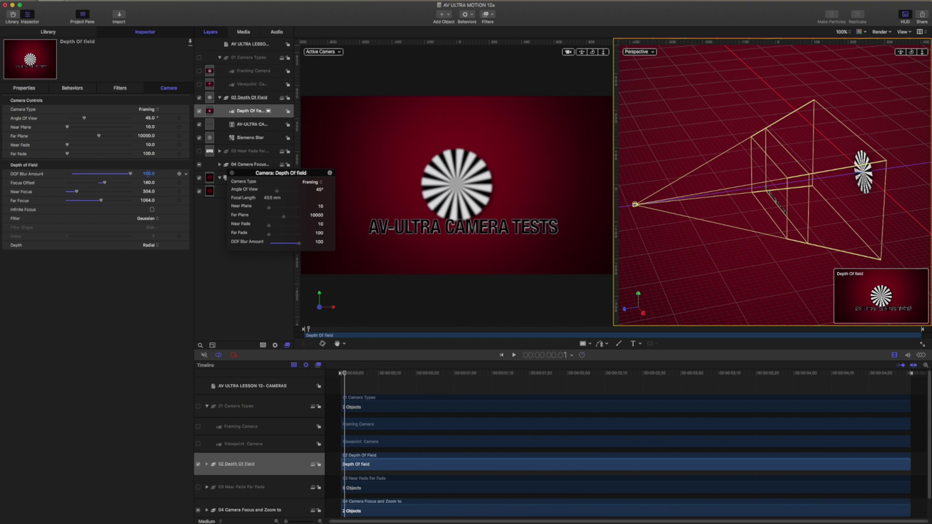
left_click(147, 176)
key("Return")
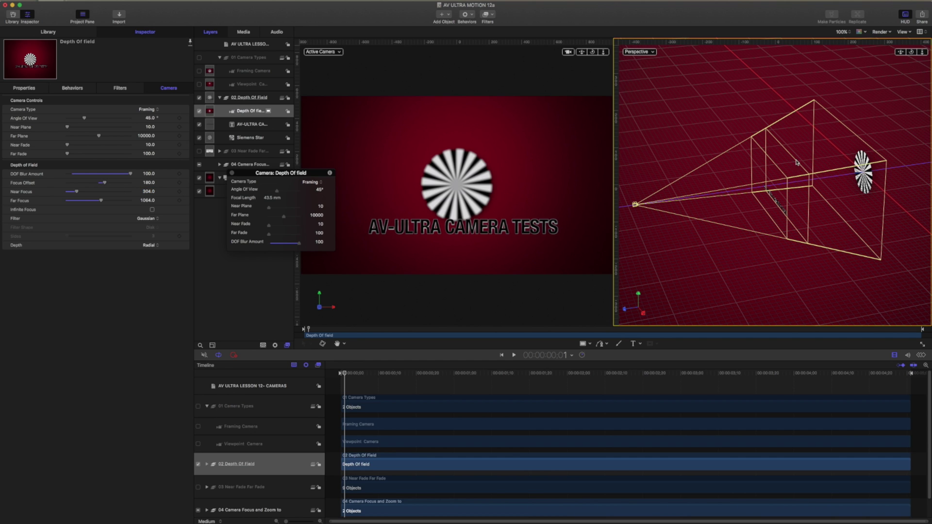
Set the camera's Near Focus to 2413, and try Focus Offsets of 1840 and -890 before raising the offset to 2193.6.
left_click_drag(101, 184, 173, 177)
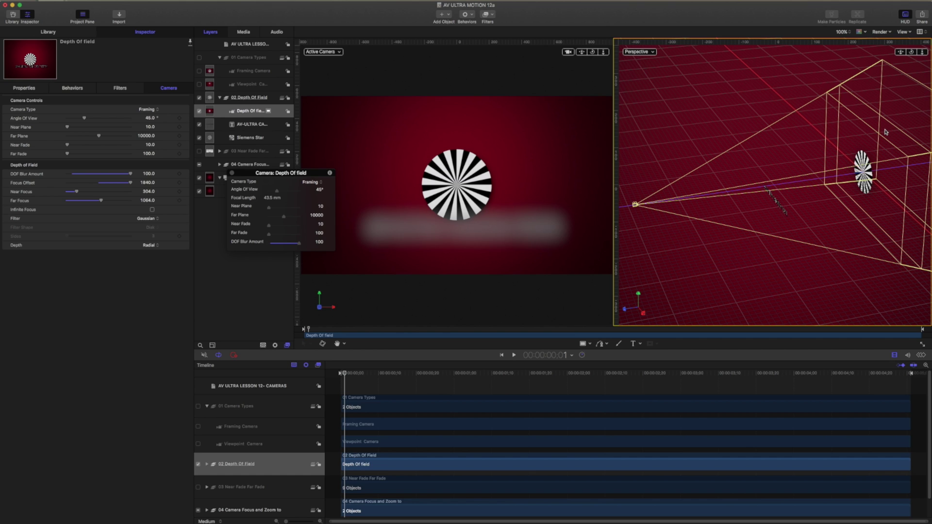
left_click_drag(80, 193, 158, 184)
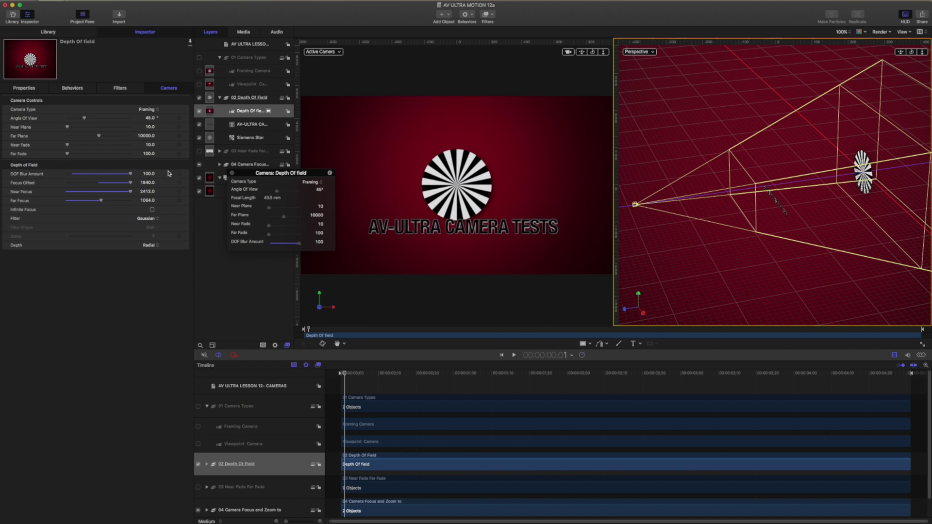
left_click_drag(912, 51, 874, 54)
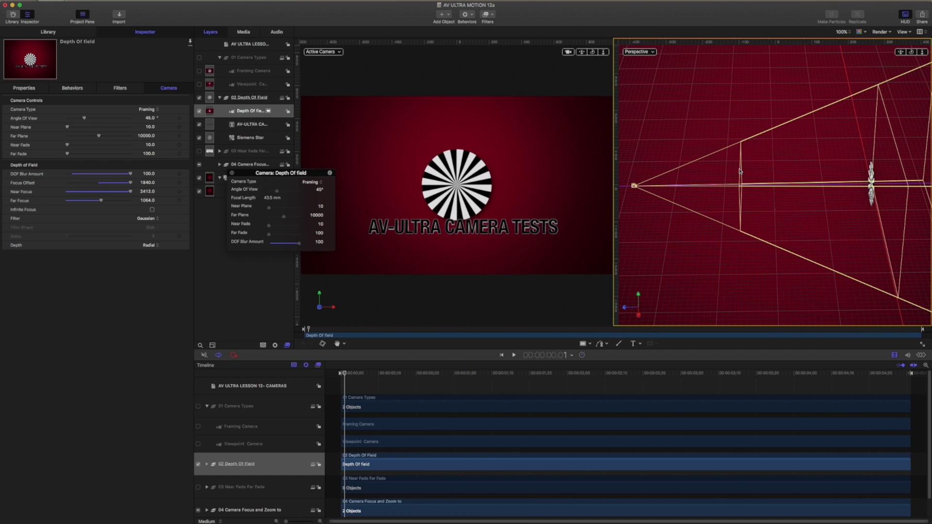
mouse_move(150, 186)
left_mouse_down()
mouse_move(165, 186)
mouse_move(120, 182)
mouse_move(146, 182)
left_mouse_up()
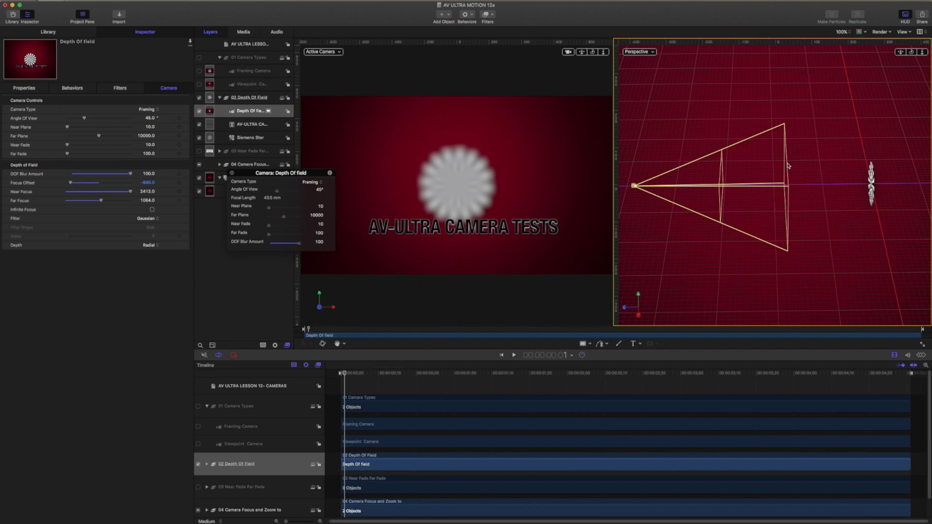
left_click_drag(148, 183, 147, 183)
Try a Far Focus of 547 before setting it to 2412, and set the Focus Offset to 1000.
left_click_drag(100, 202, 142, 192)
left_click(142, 192)
key("Return")
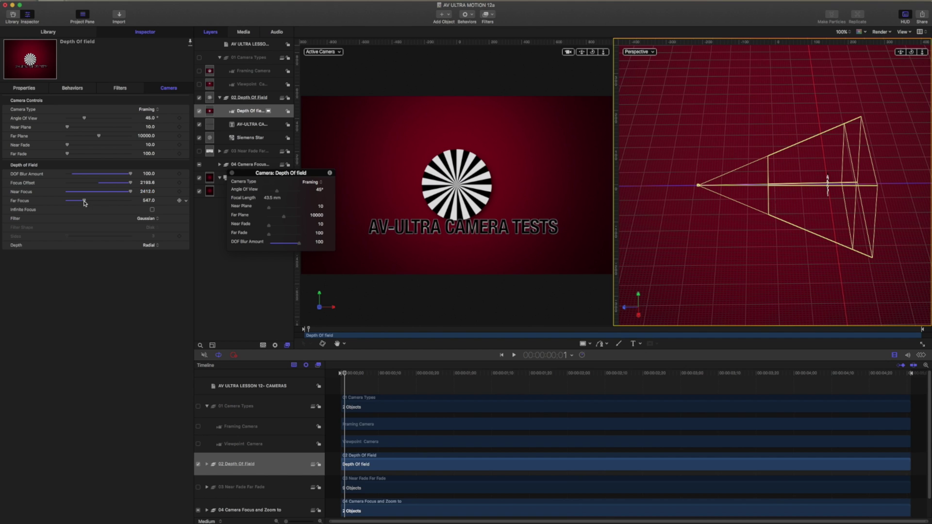
left_click_drag(84, 202, 167, 204)
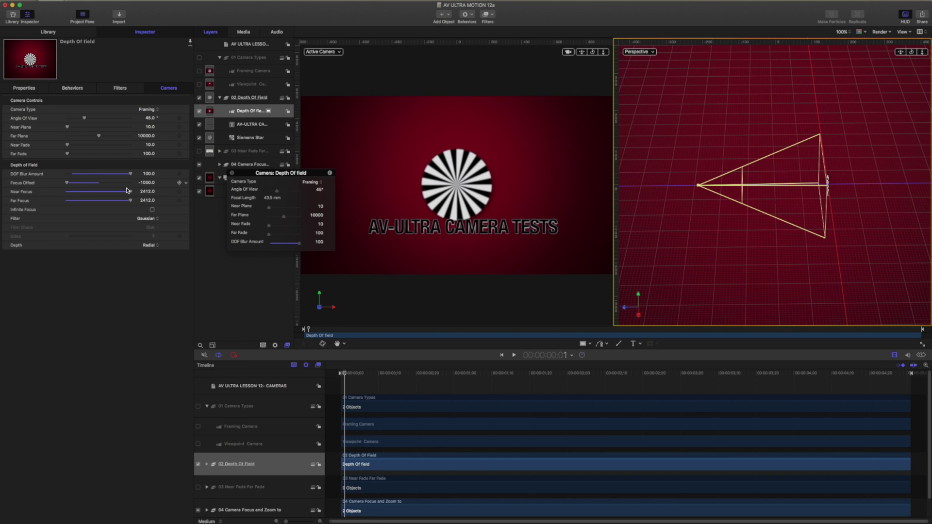
left_click_drag(77, 188, 170, 174)
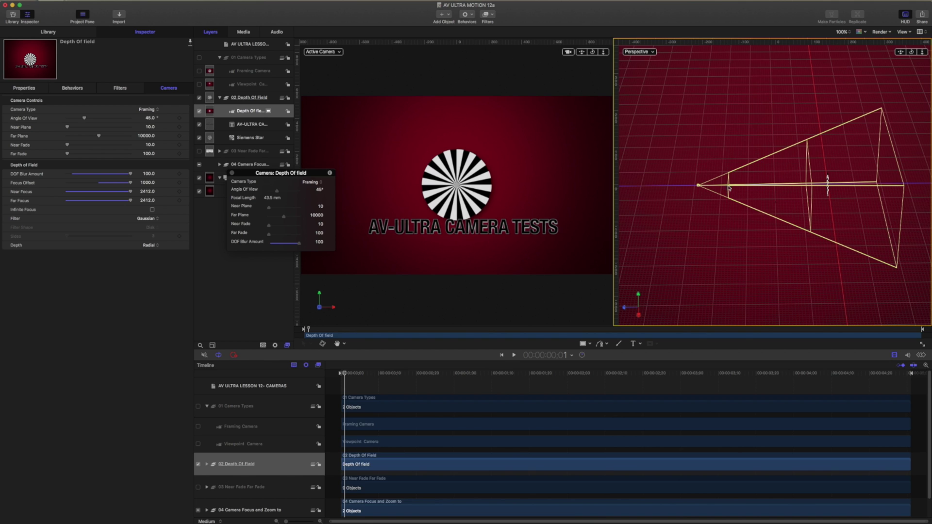
Turn on Infinite Focus for the Depth Of Field camera, and set Near Focus to 431 and Focus Offset to 460.
left_click(153, 210)
left_click(153, 210)
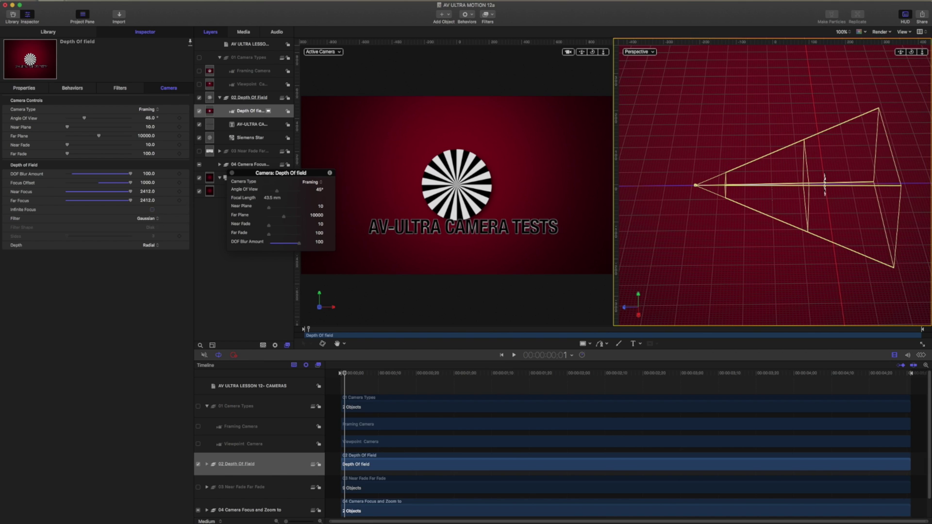
left_click_drag(923, 52, 379, 193)
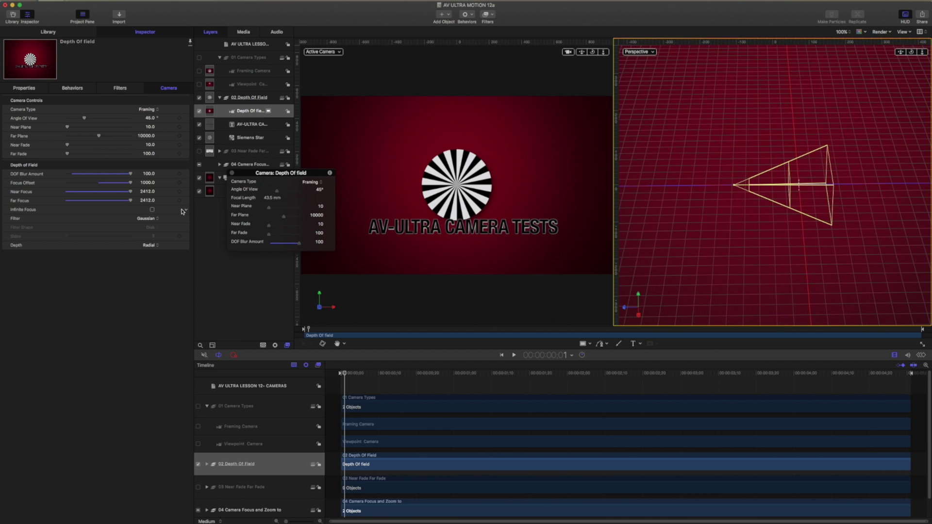
left_click(153, 210)
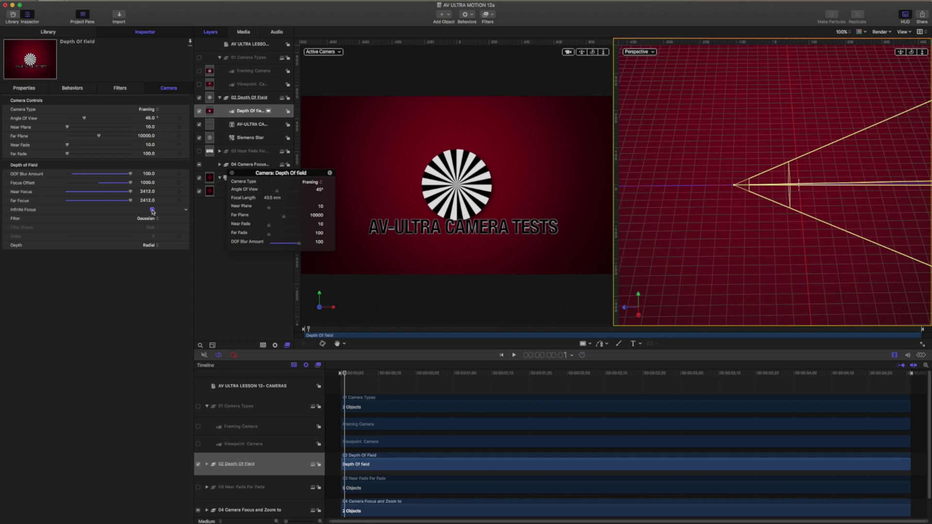
left_click_drag(130, 193, 113, 183)
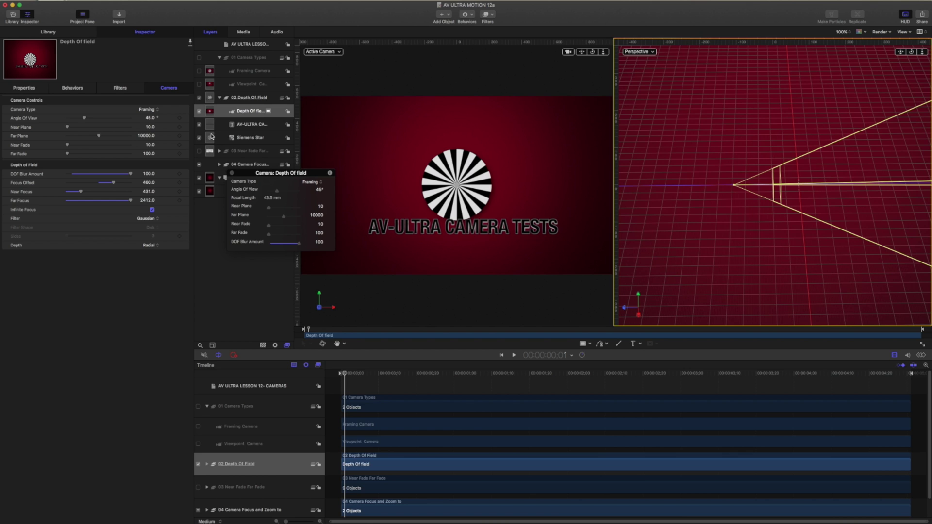
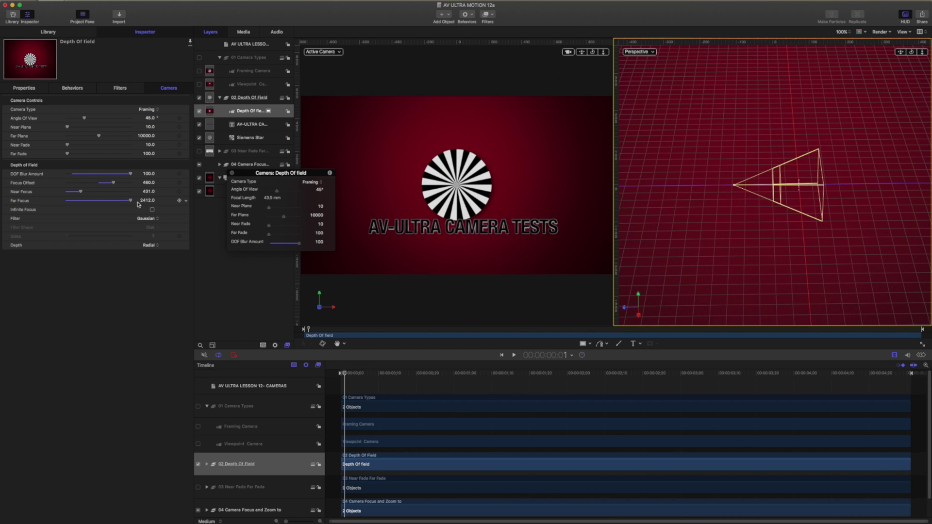
Turn off Infinite Focus, set the Depth Of Field camera's Focus Offset to -1674.3, and show the Active Camera view at 100%.
left_click_drag(113, 183, 147, 183)
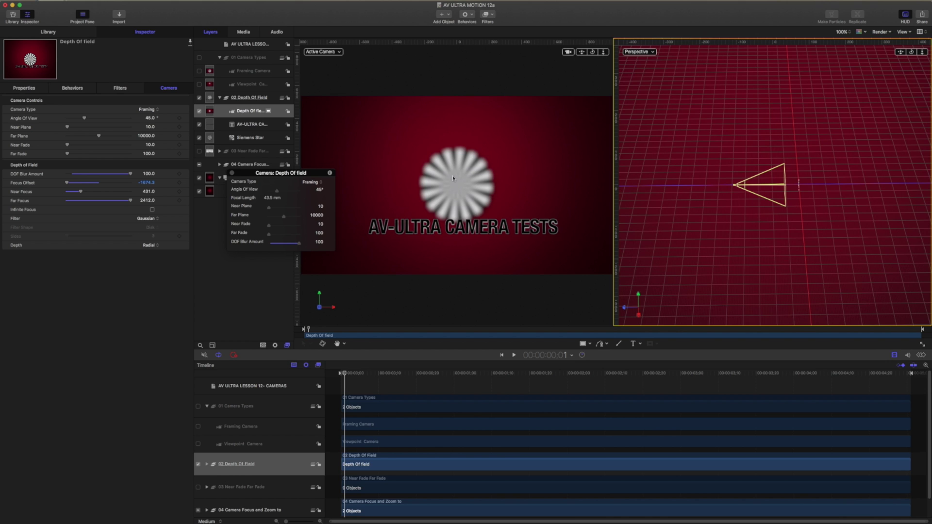
left_click(380, 49)
left_click(842, 32)
left_click(837, 63)
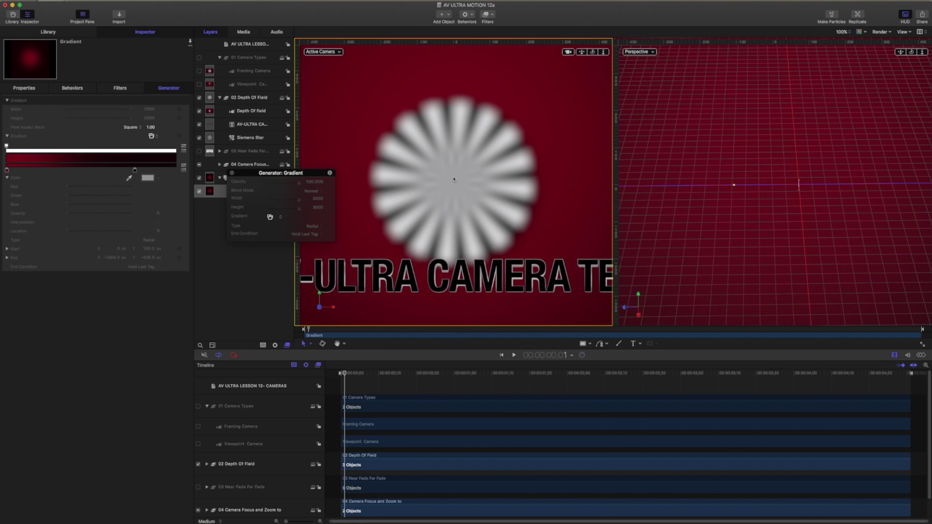
left_click(255, 115)
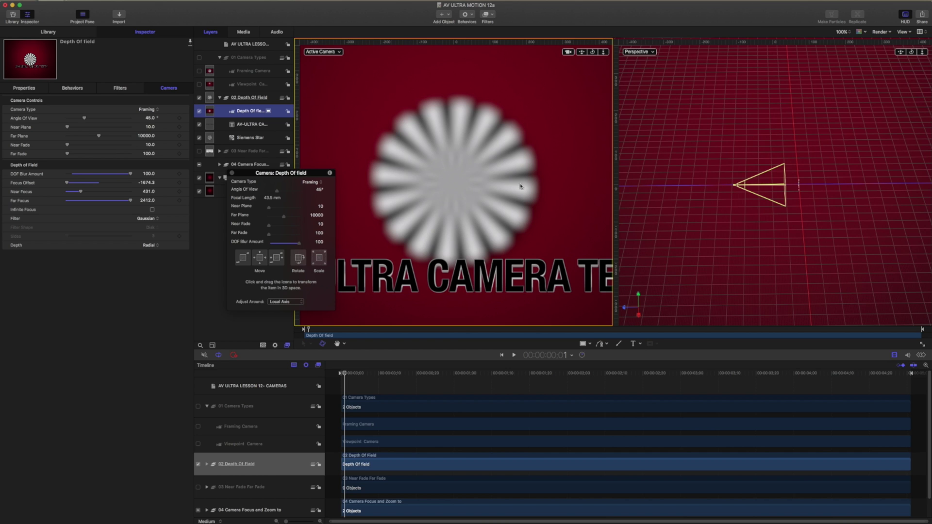
Set the Depth Of Field camera's Filter to Defocus with a 14-sided Polygon Filter Shape, and lower the Focus Offset to -1773.4.
left_click(154, 219)
left_click(146, 226)
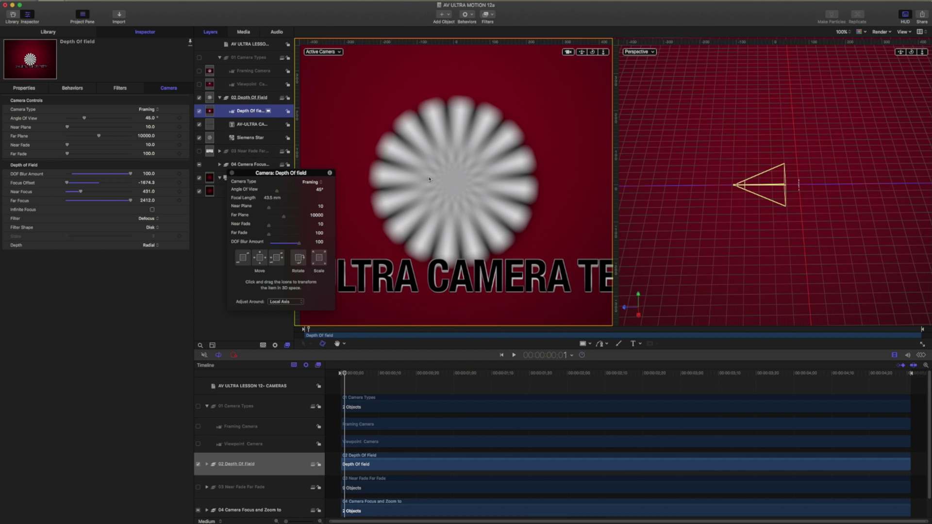
left_click(155, 231)
left_click(159, 236)
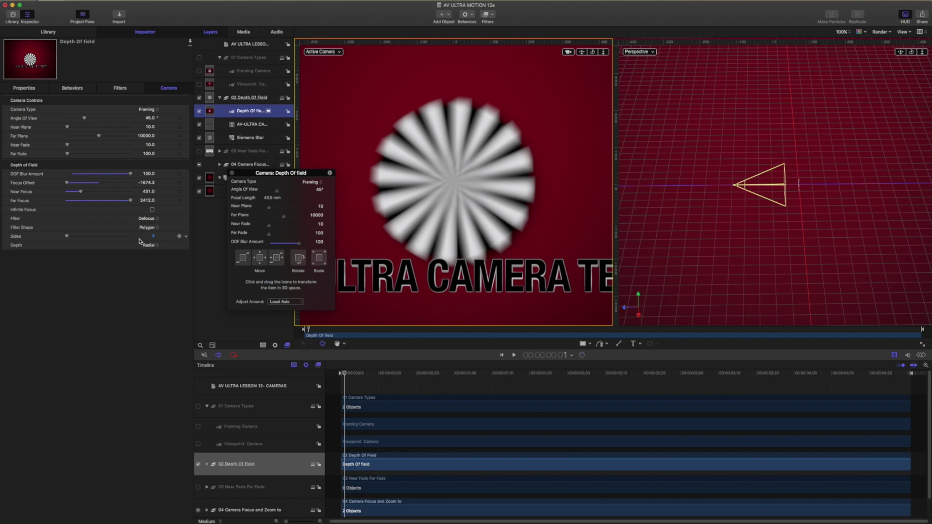
left_click_drag(154, 238, 179, 238)
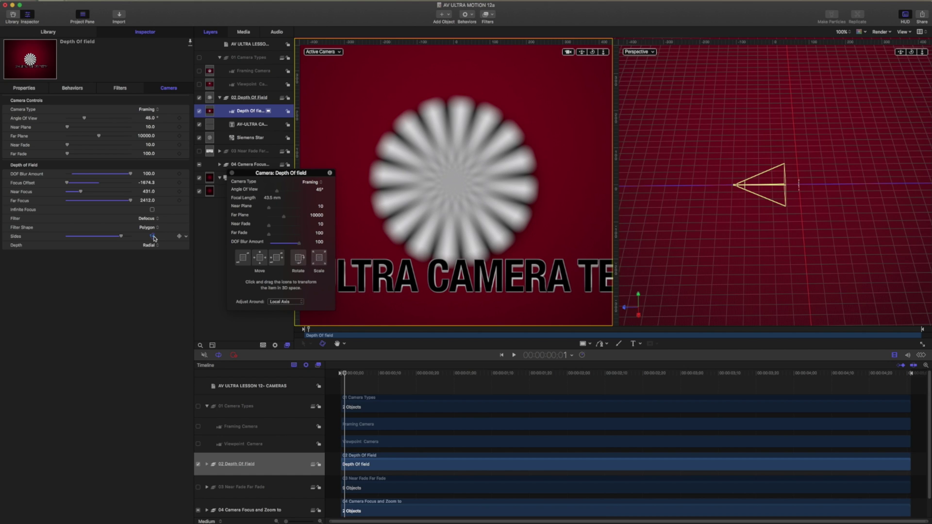
left_click_drag(146, 184, 143, 182)
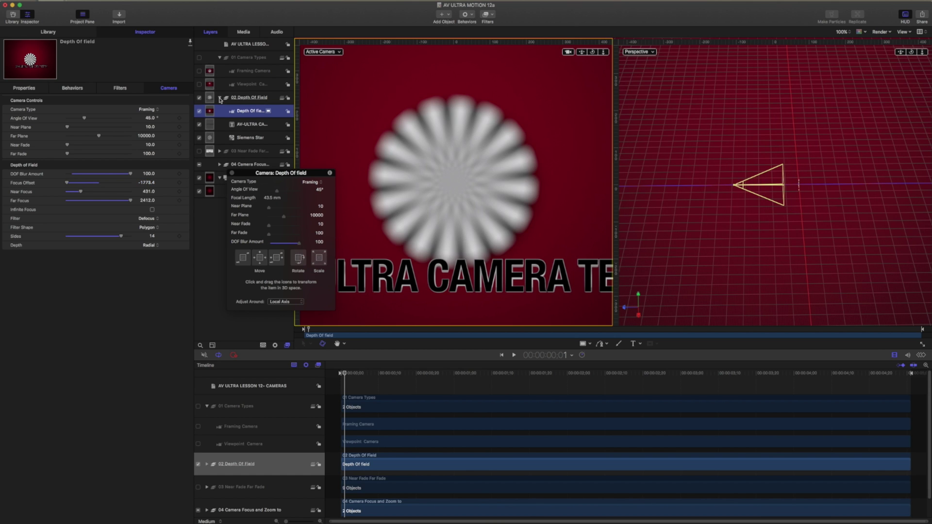
Hide the 02 Depth Of Field group and its camera, and show the 03 Near Fade Far Fade group with its layers expanded.
left_click(199, 112)
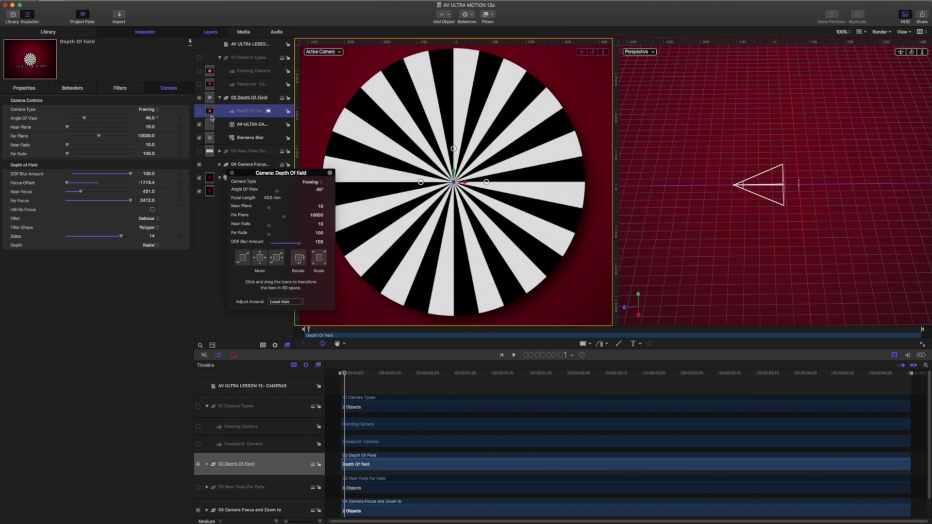
left_click(220, 97)
left_click(199, 97)
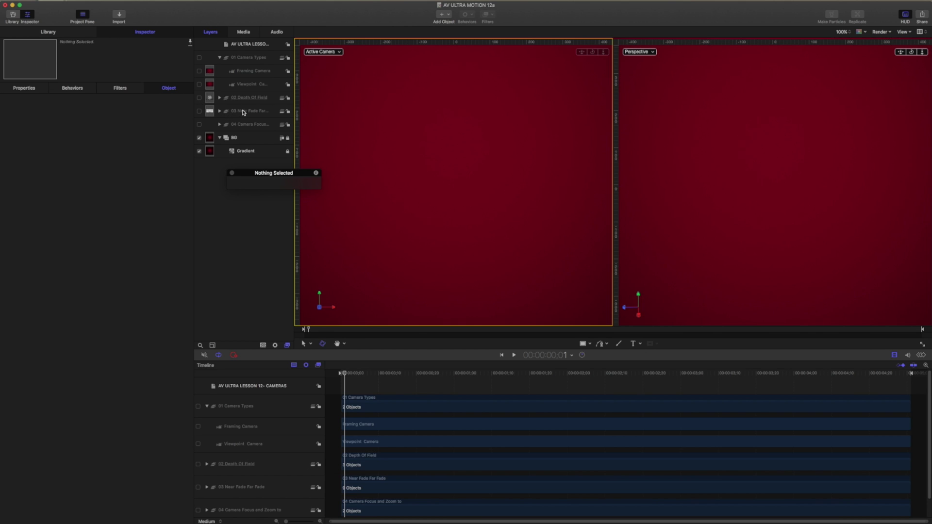
left_click(199, 111)
left_click(219, 112)
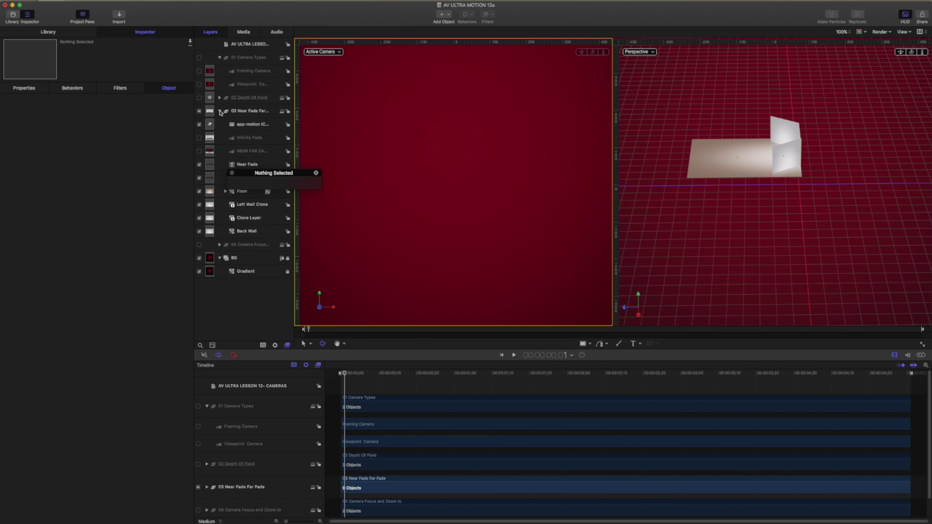
left_click(238, 112)
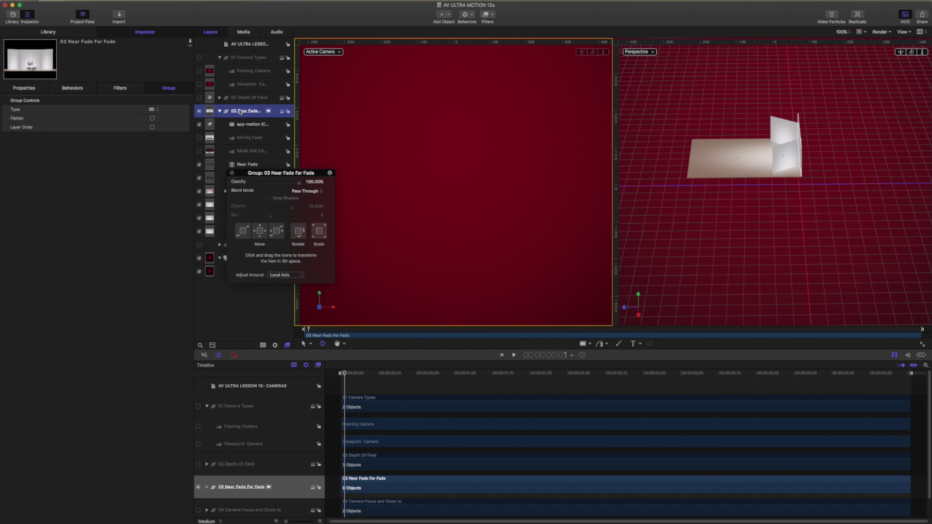
left_click(769, 103)
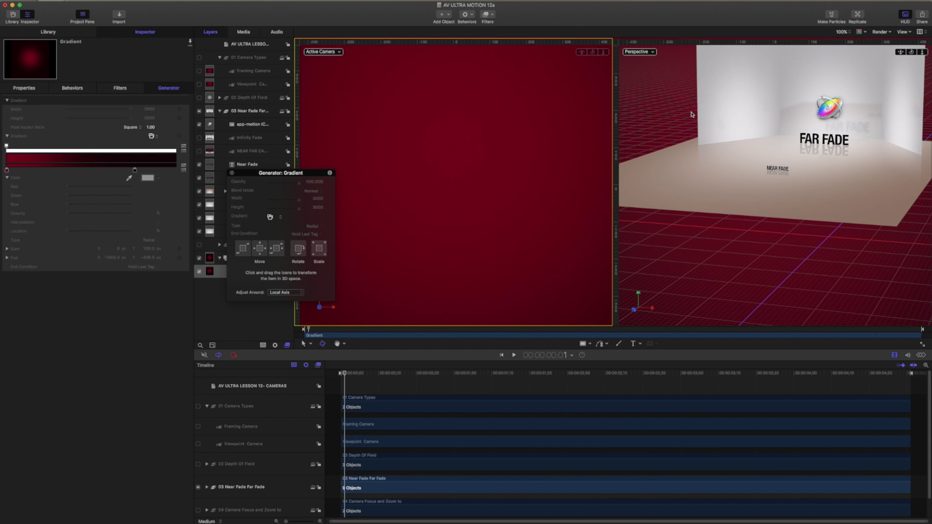
Move the HUD clear of the layers list and enable the Infinity Fade camera.
left_click(339, 53)
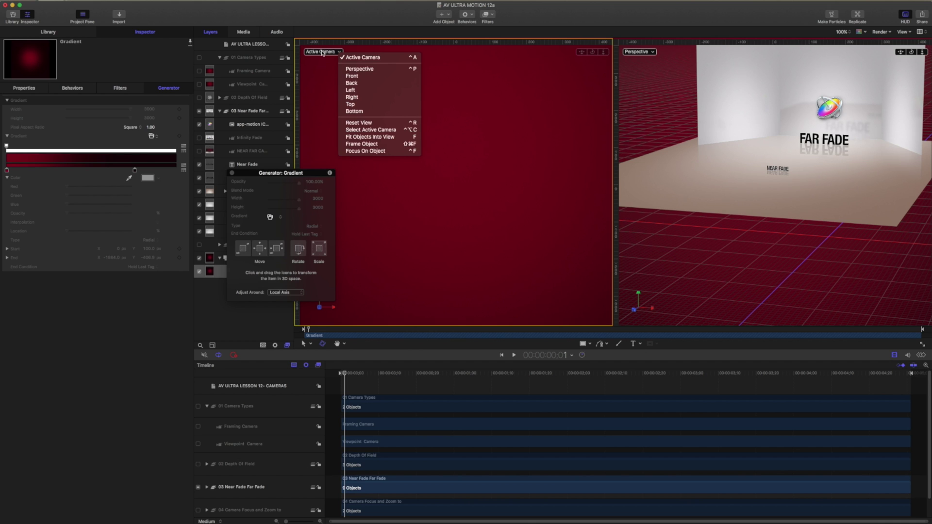
left_click_drag(264, 171, 121, 309)
left_click(248, 139)
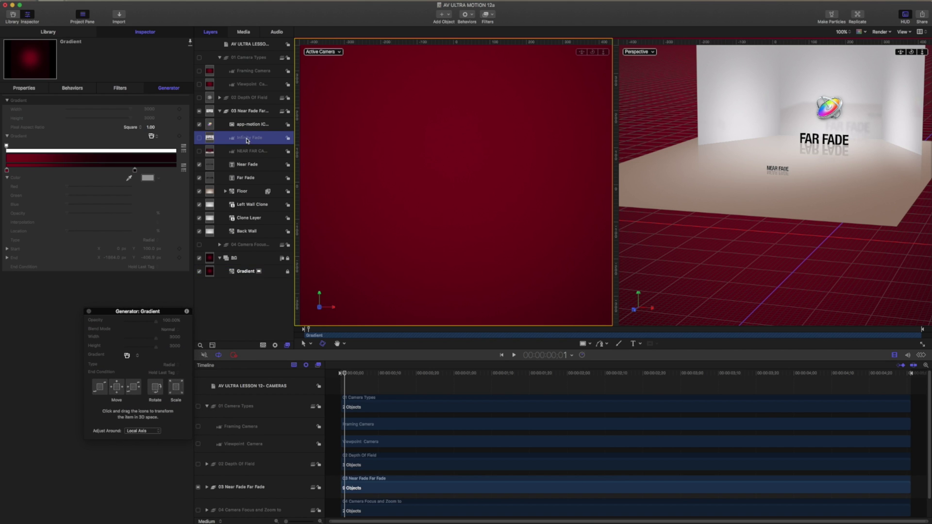
left_click(199, 138)
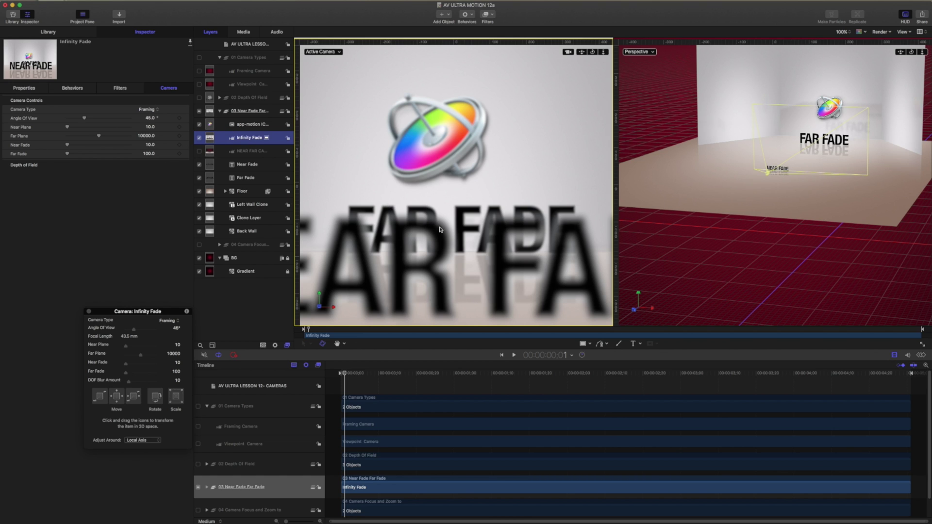
Turn off depth of field rendering, fit the Active Camera view to its viewport, and reselect the Infinity Fade camera.
left_click(882, 32)
left_click(898, 131)
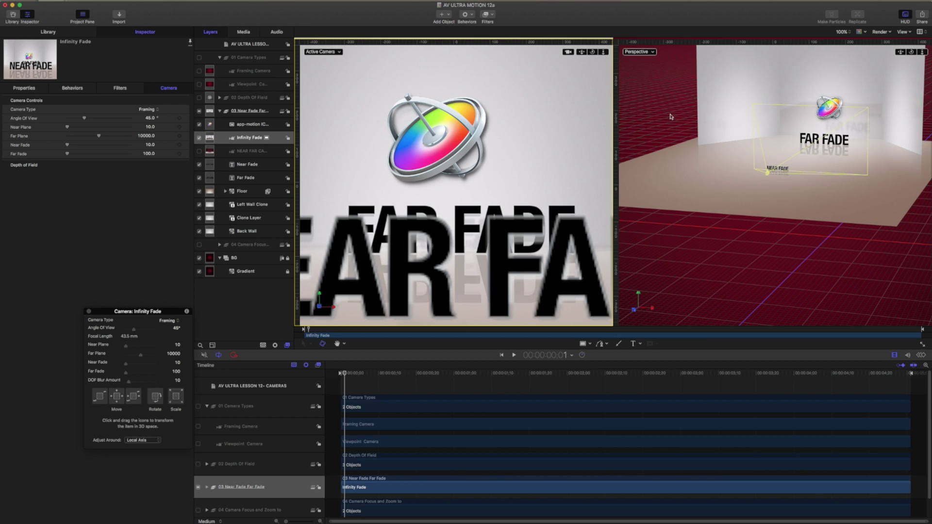
left_click(366, 83)
left_click(842, 32)
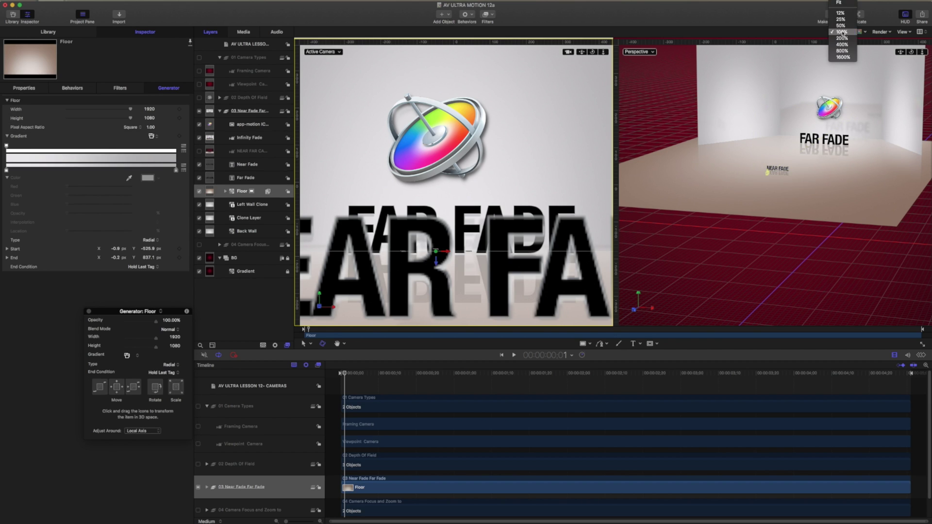
left_click(838, 3)
left_click(249, 137)
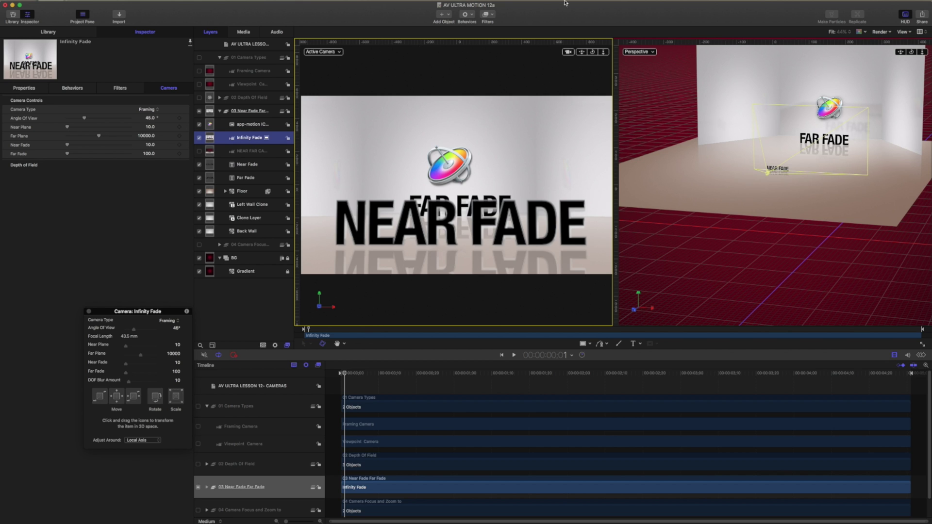
Dolly the Infinity Fade camera back and forth through the scene, ending past the Near Fade text in front of the Far Fade text.
left_click_drag(603, 51, 603, 73)
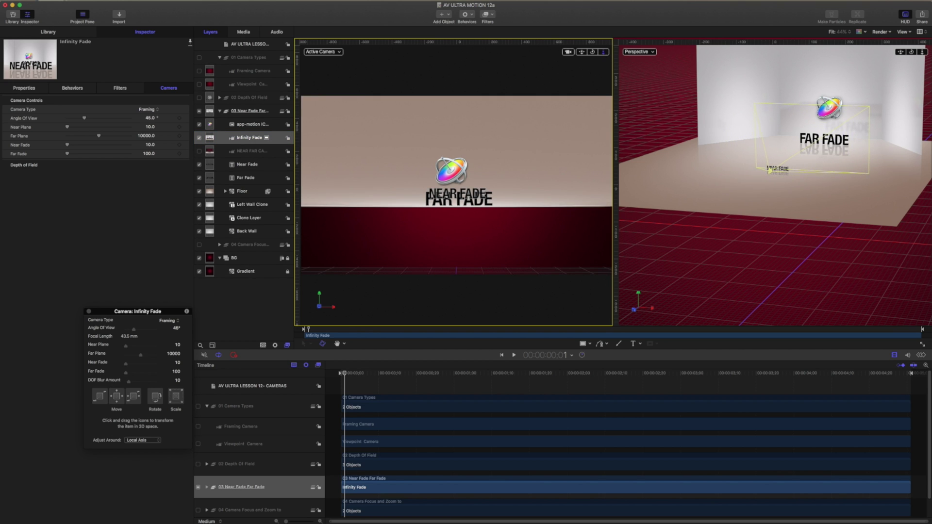
left_click(403, 141)
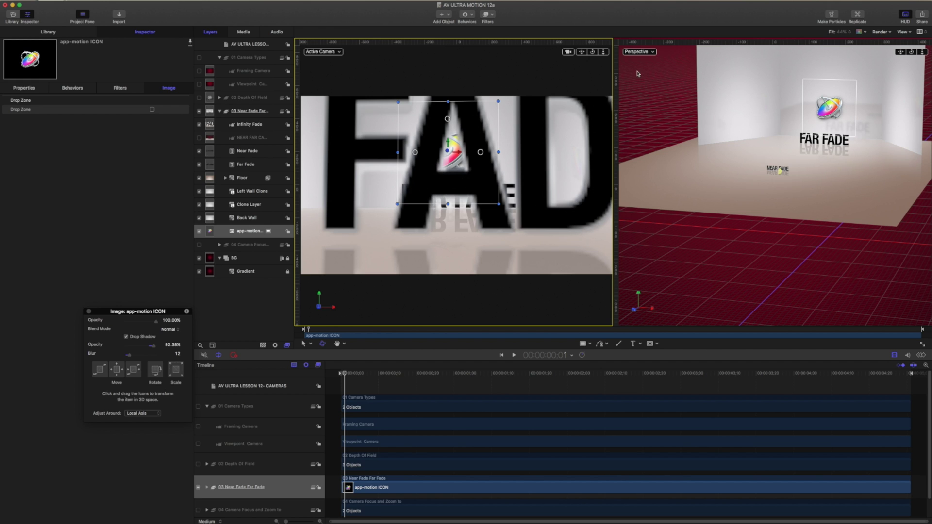
left_click_drag(604, 51, 604, 74)
double_click(603, 51)
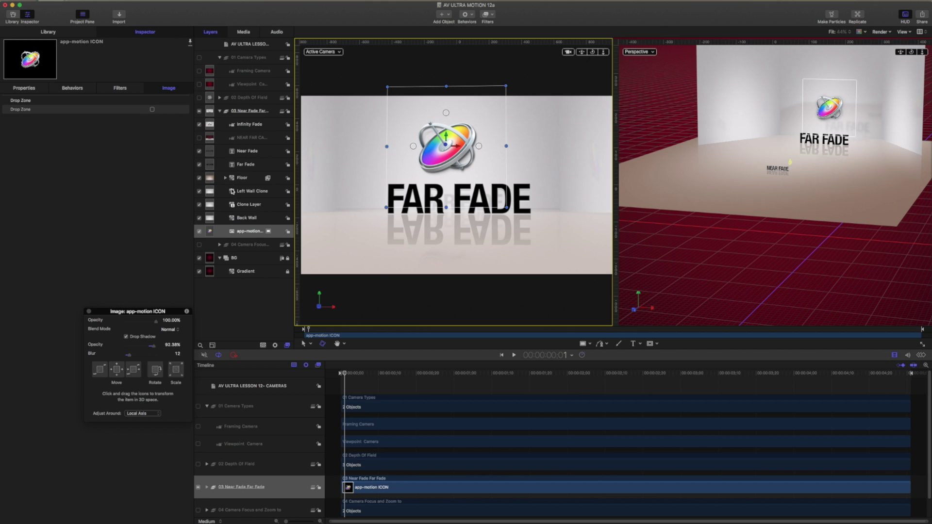
Switch from the Infinity Fade camera to the NEAR FAR CAMERA, set its Far Plane to 423, and move it slightly back.
left_click(200, 127)
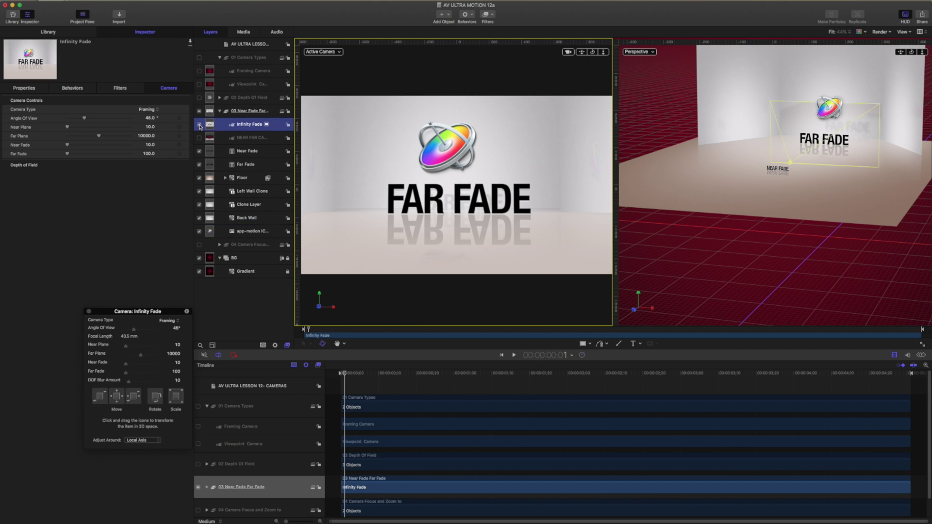
left_click(200, 125)
left_click(199, 138)
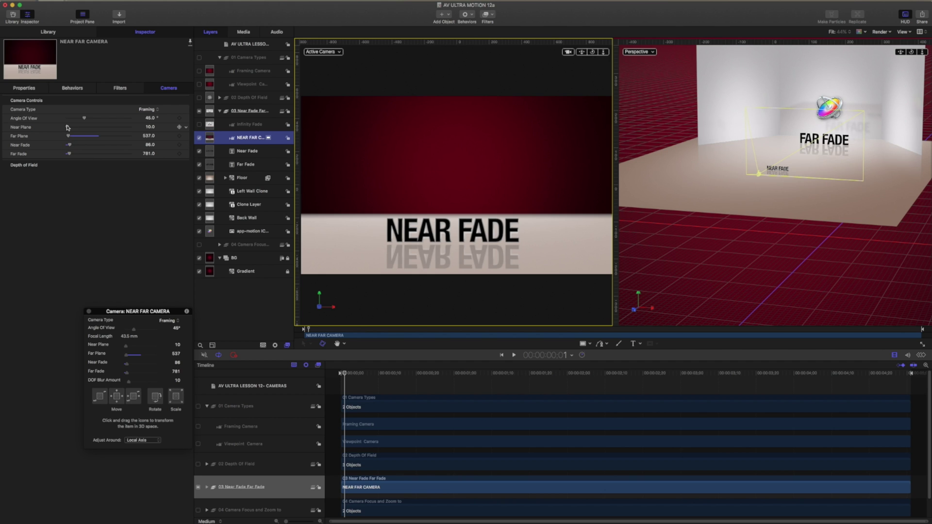
mouse_move(67, 137)
left_mouse_down()
mouse_move(80, 138)
mouse_move(68, 140)
left_mouse_up()
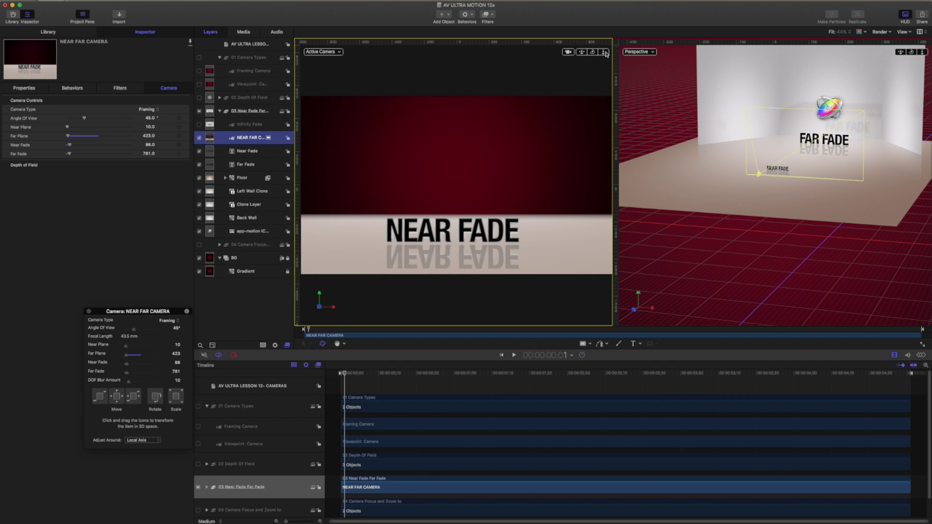
mouse_move(764, 172)
left_mouse_down()
mouse_move(807, 137)
mouse_move(760, 172)
left_mouse_up()
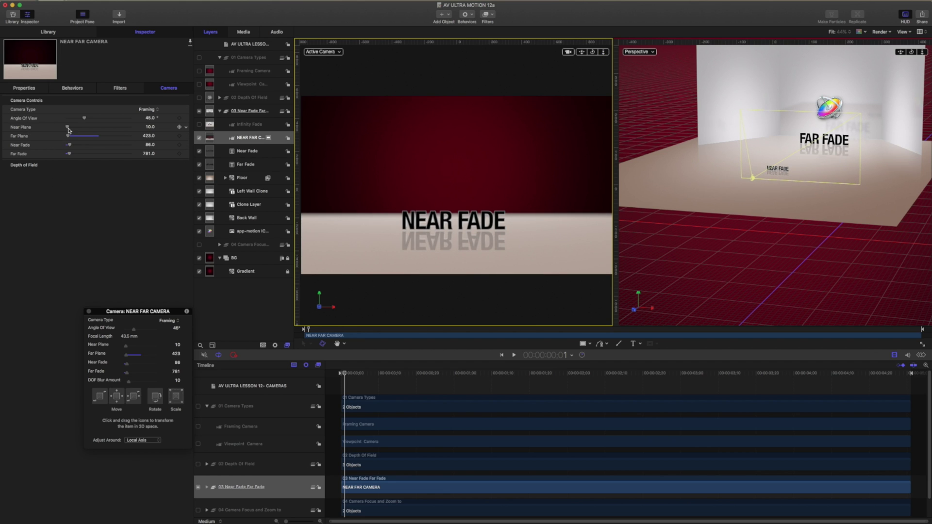
Try a Near Plane of 845 with Near Fade at 0, raise Near Fade to 2000, and set Near Plane to 1.
left_click_drag(69, 129, 98, 130)
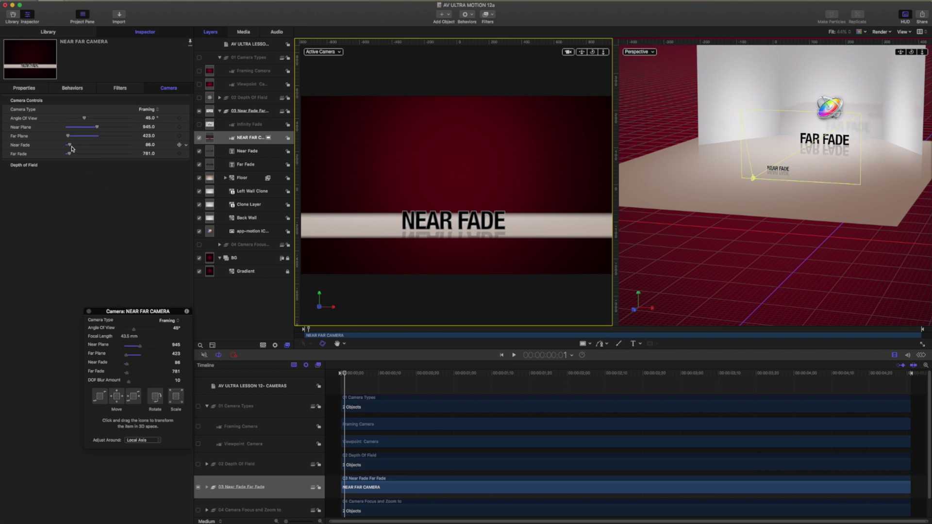
left_click_drag(71, 147, 74, 148)
left_click_drag(149, 149, 48, 148)
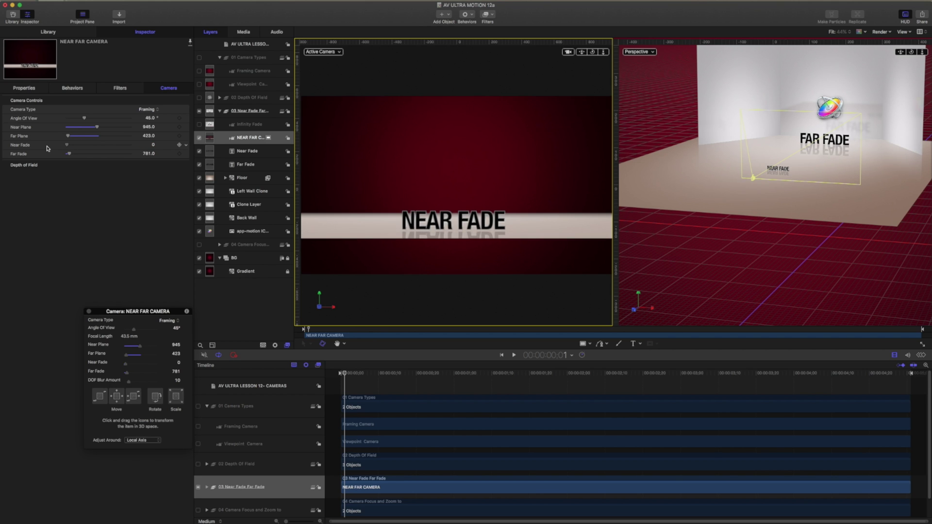
left_click_drag(67, 145, 139, 149)
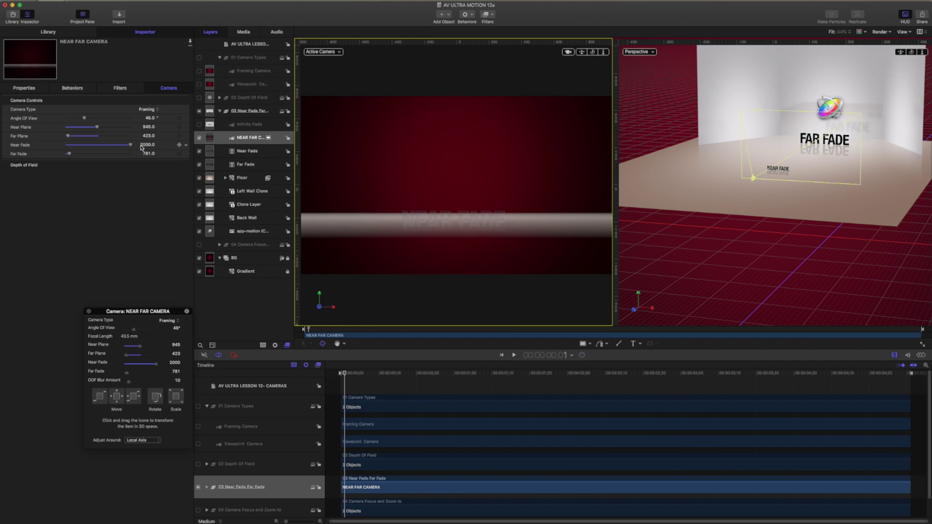
left_click_drag(96, 127, 62, 132)
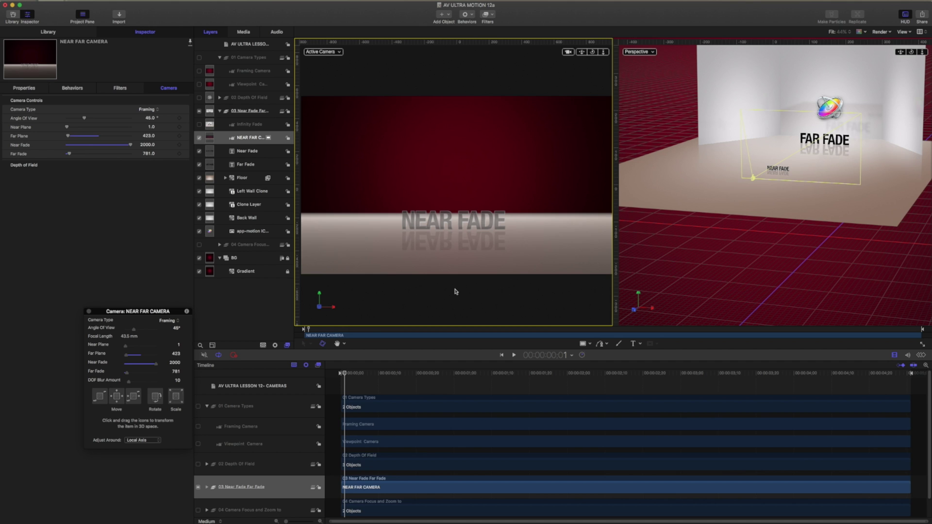
Try Far Fades of 16367 and 58580 before restoring 781, set Far Plane to 1656 and Near Fade to 0, and move the camera forward.
left_click_drag(69, 153, 120, 154)
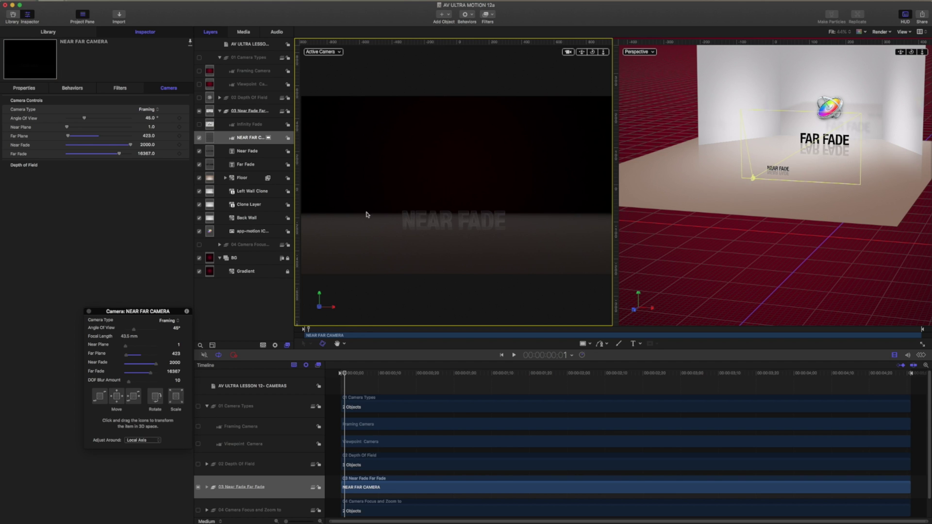
left_click_drag(120, 154, 131, 154)
left_click(149, 154)
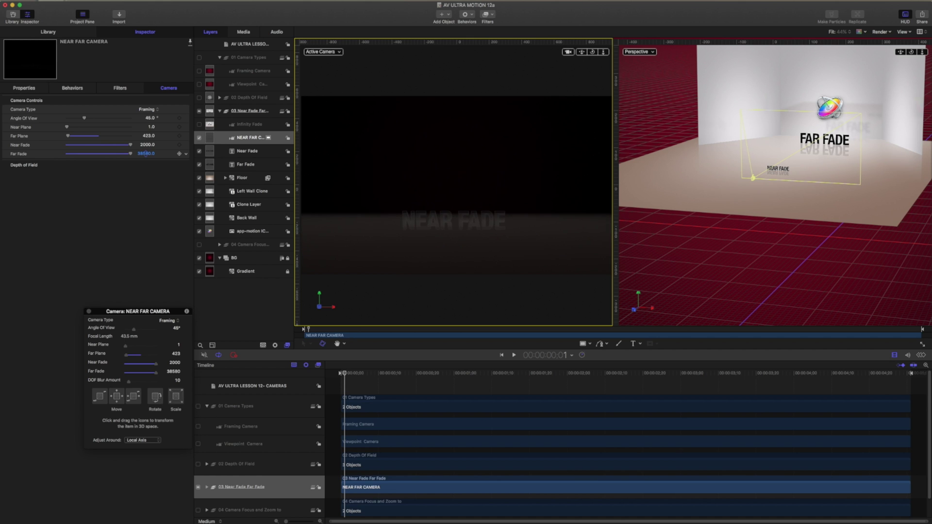
left_click_drag(148, 155, 58, 150)
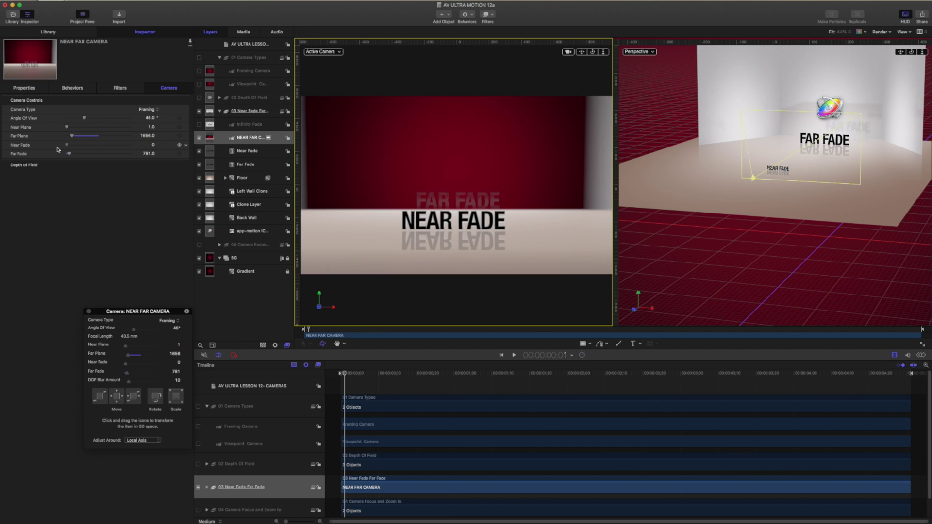
left_click_drag(753, 178, 795, 148)
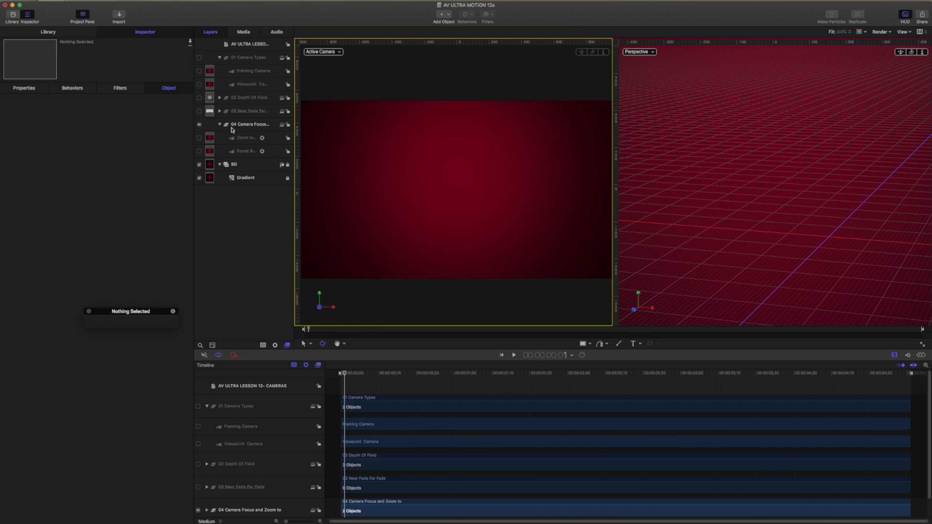
Enable the Zoom to Behavior camera in the 04 Camera Focus and Zoom to group, and select the group.
left_click(245, 138)
left_click(199, 139)
left_click(245, 125)
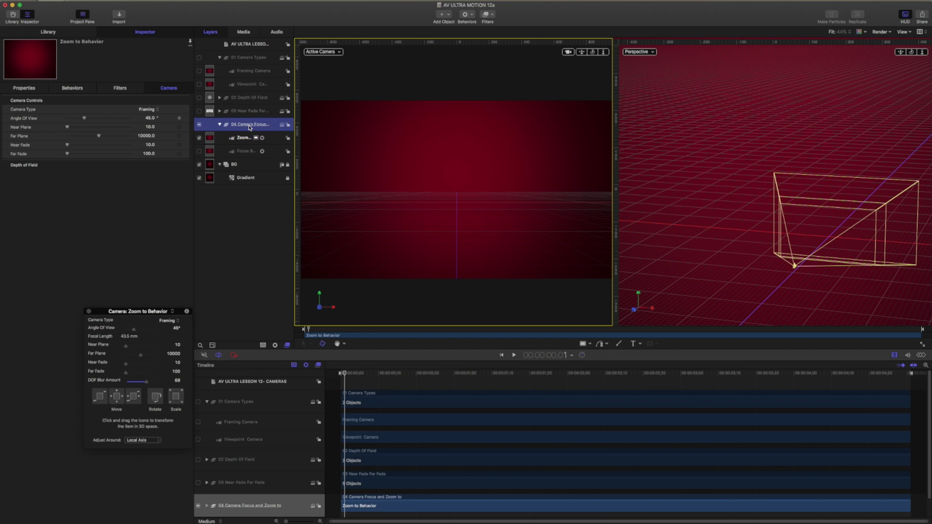
Turn off the NEAR FAR CAMERA in the 03 Near Fade Far Fade group, enable the group, and collapse it.
left_click(245, 140)
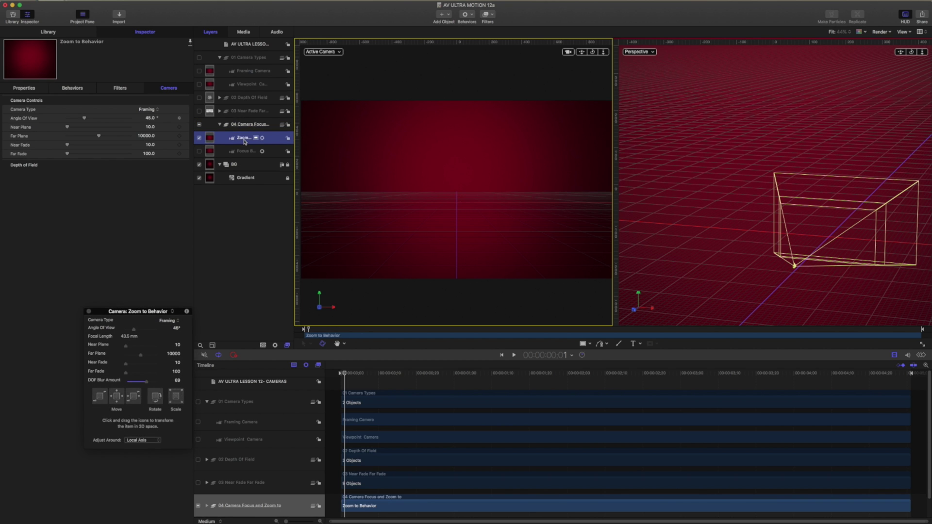
left_click(245, 152)
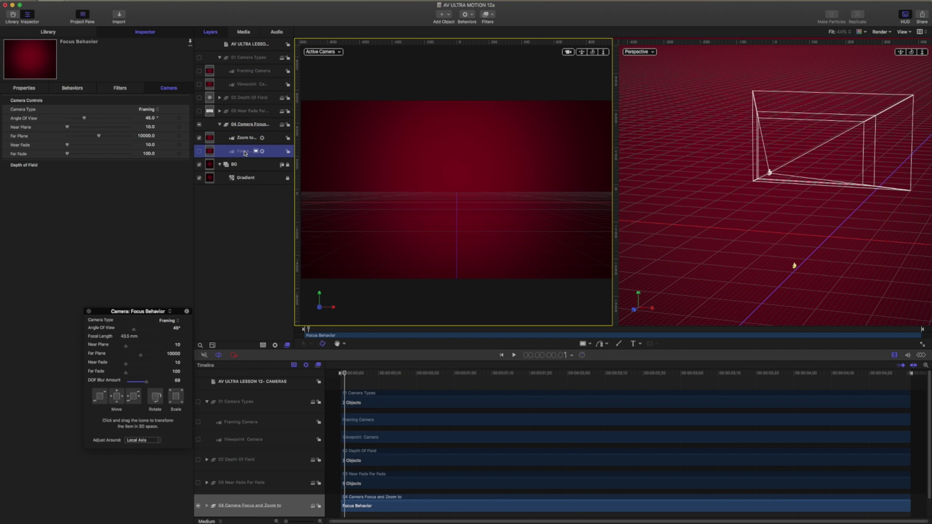
left_click(245, 138)
left_click(219, 111)
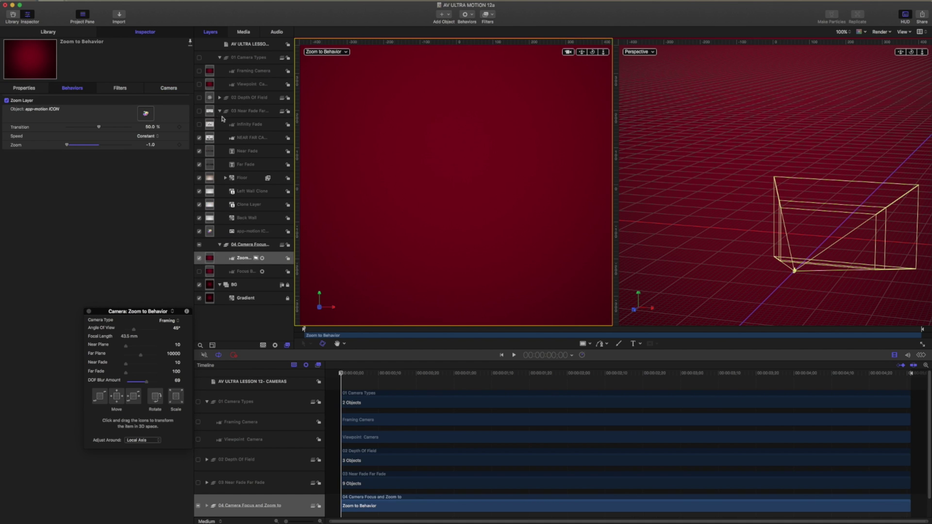
left_click(239, 112)
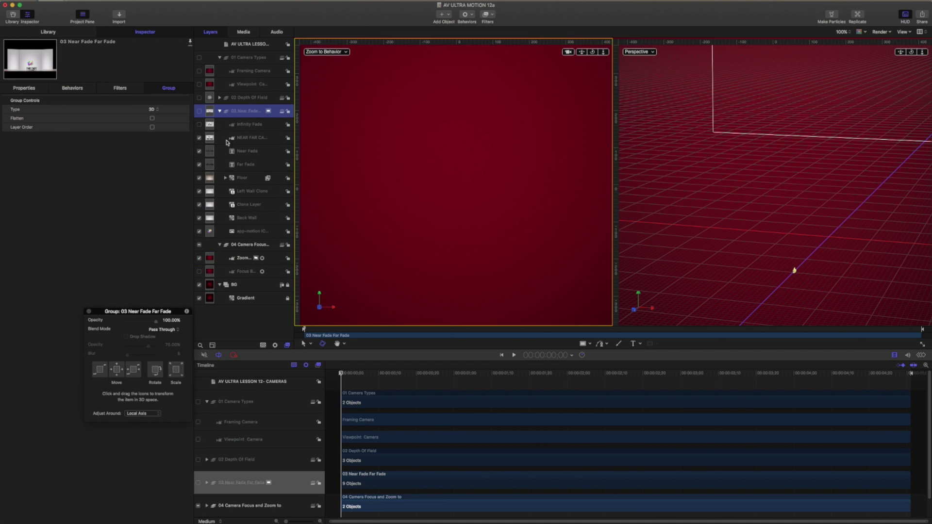
left_click(200, 111)
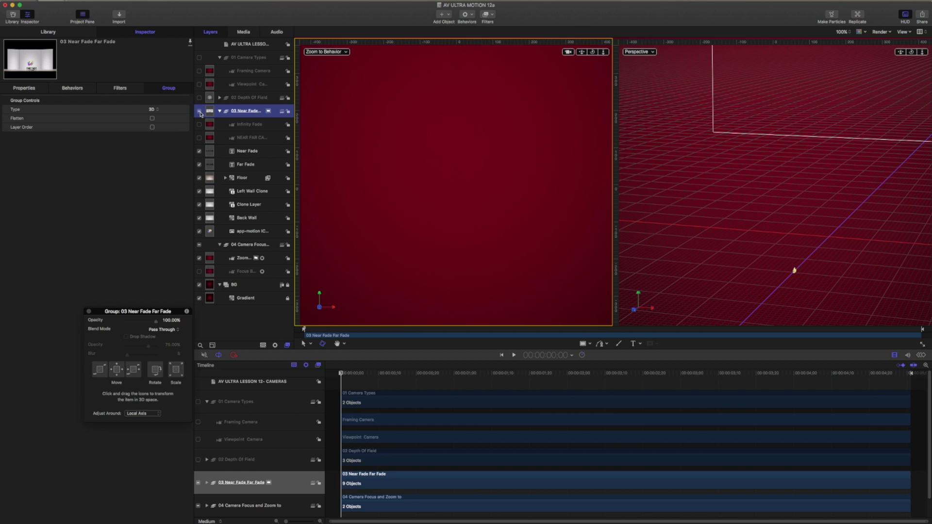
left_click(220, 111)
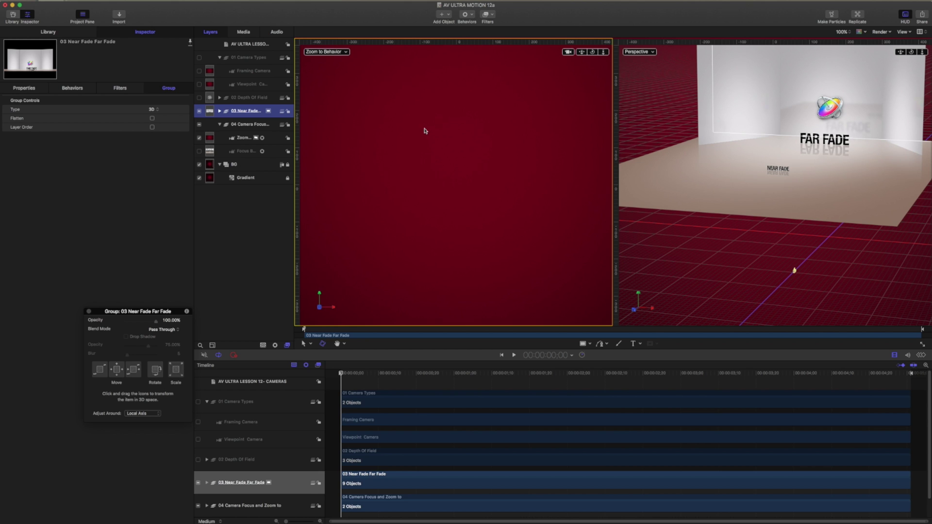
Select the Zoom to Behavior camera, view the scene through it, and play back its zoom toward the icon.
left_click(243, 138)
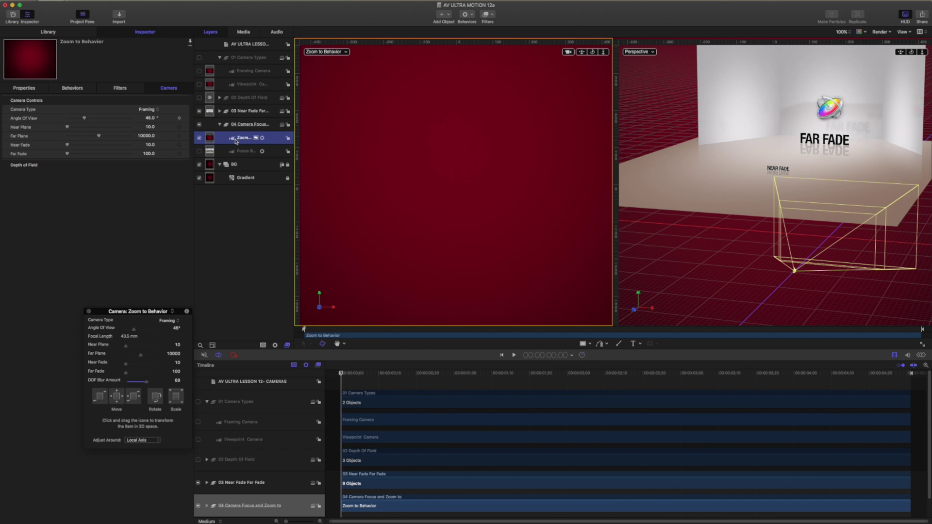
left_click(335, 53)
left_click(354, 96)
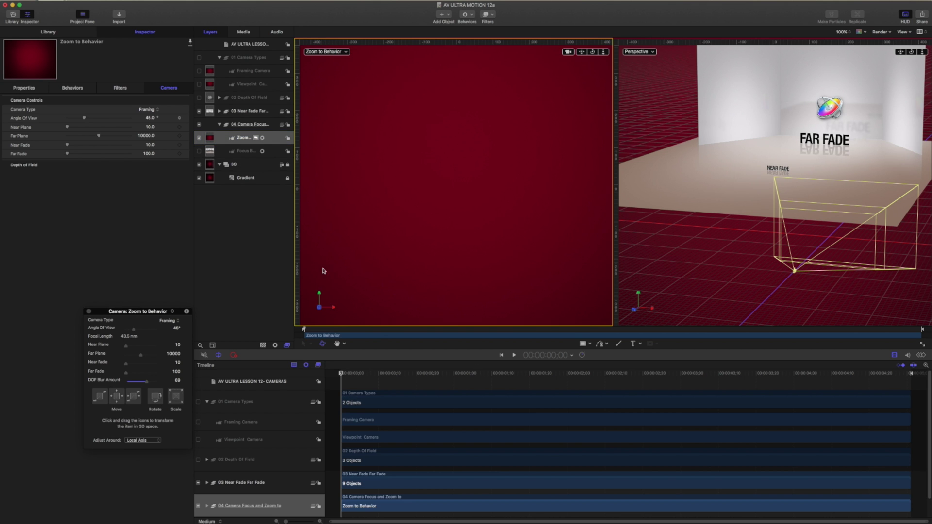
key("space")
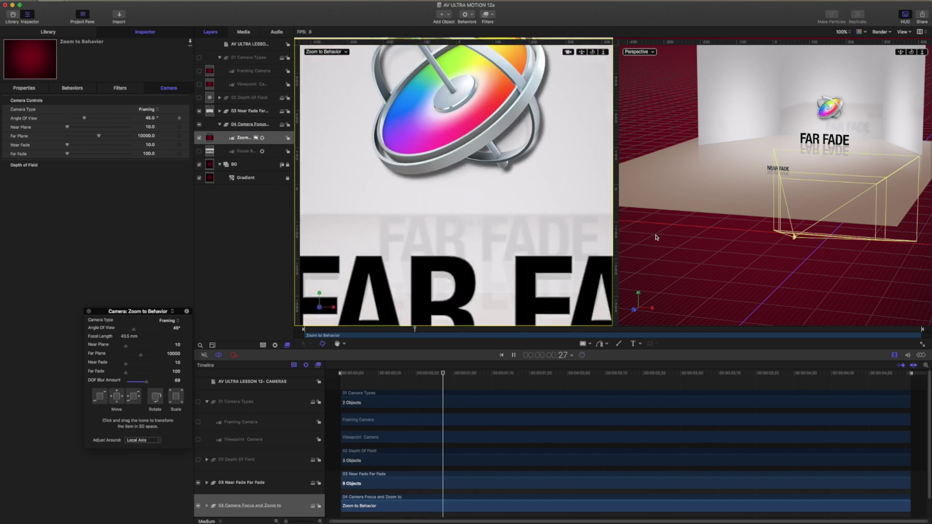
key("space")
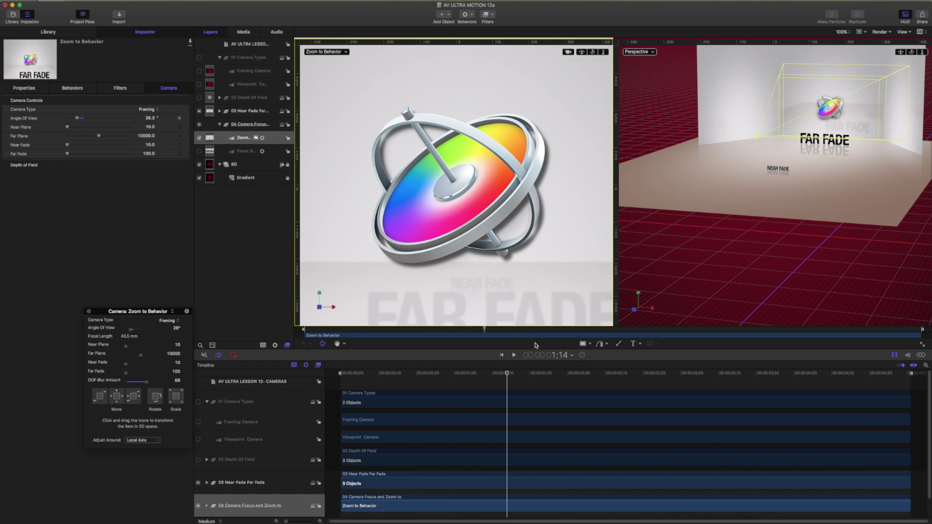
Scrub the timeline from frame 4 to 1:27 to examine how the Zoom to Behavior camera moves, ending at 1:26.
left_click_drag(507, 375, 356, 375)
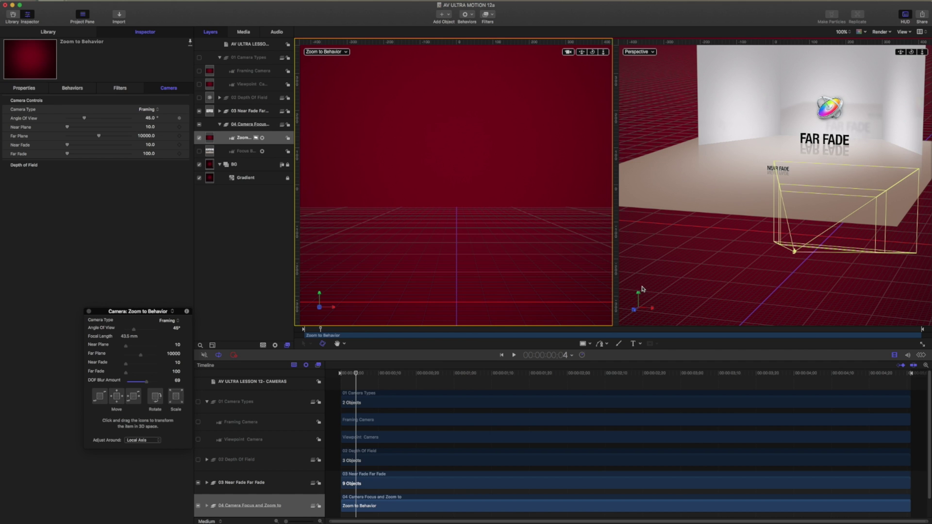
left_click_drag(358, 375, 524, 375)
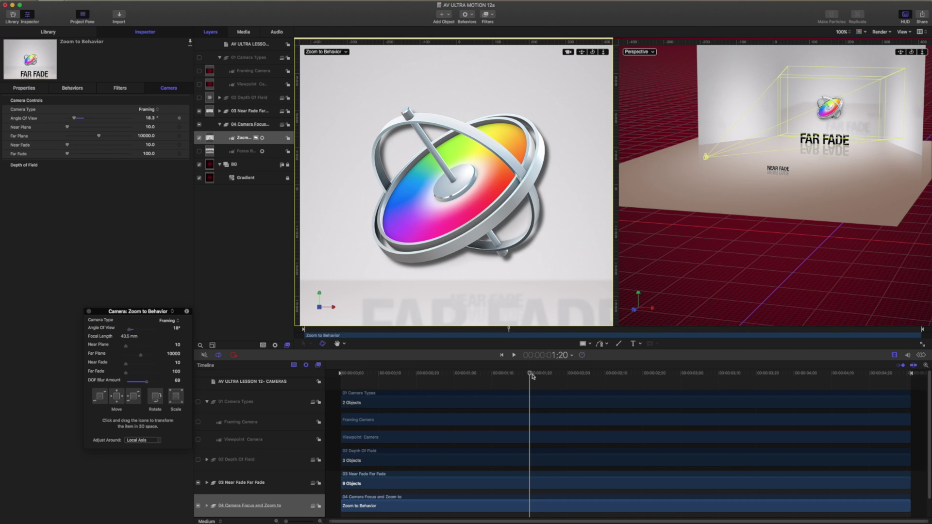
left_click_drag(532, 375, 555, 361)
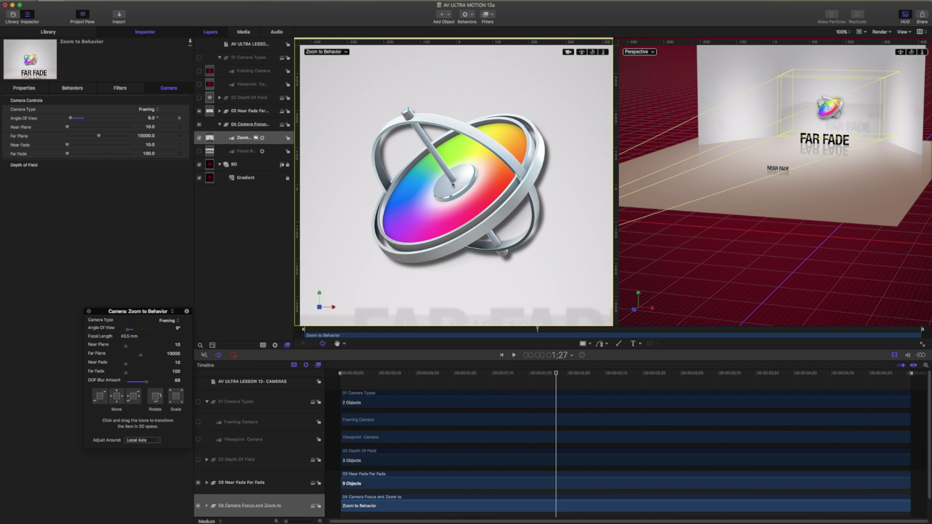
mouse_move(560, 372)
left_mouse_down()
mouse_move(572, 371)
mouse_move(437, 371)
mouse_move(552, 365)
left_mouse_up()
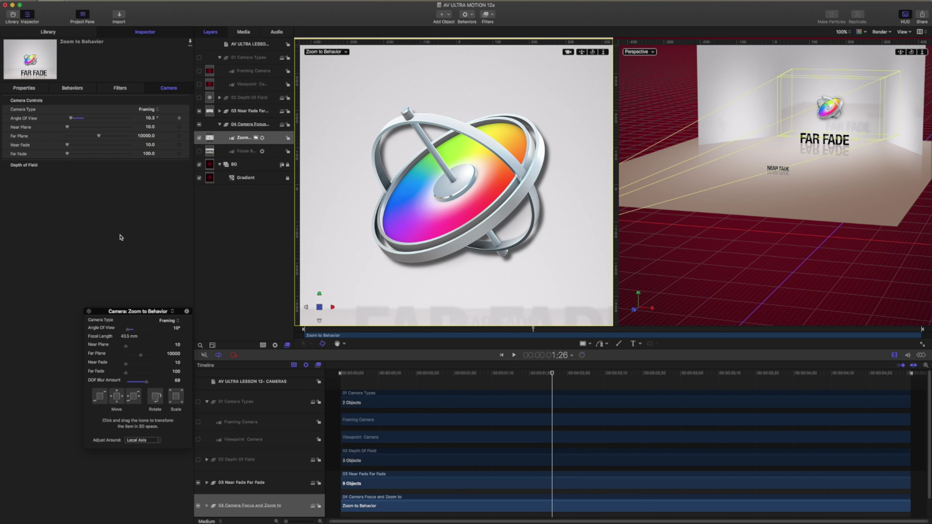
Disable the Zoom to Behavior camera, enable Focus Behavior instead, and show its camera view at Fit zoom.
left_click(200, 139)
left_click(197, 152)
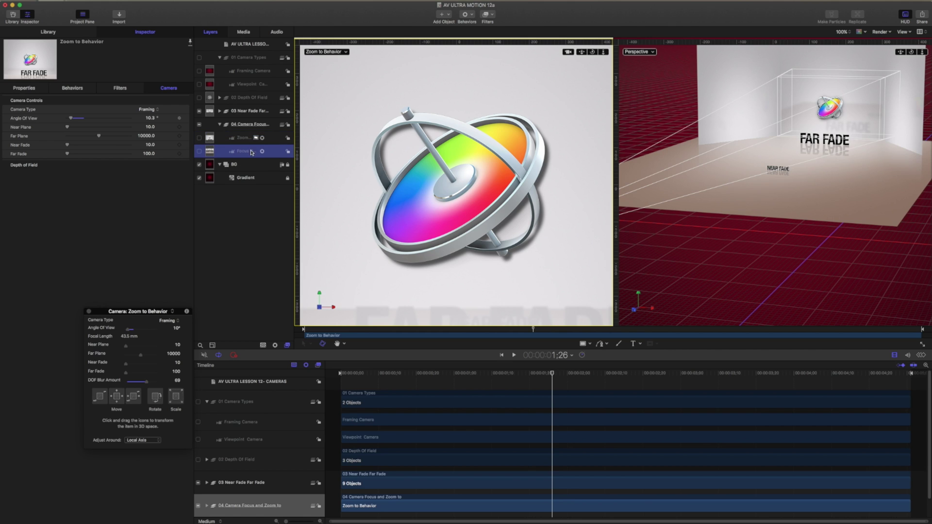
left_click(199, 152)
left_click(345, 52)
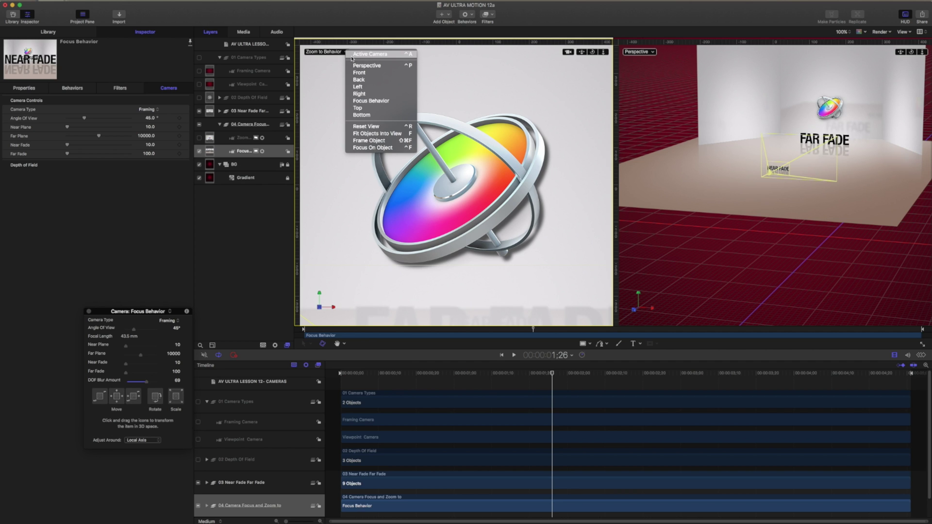
left_click(370, 100)
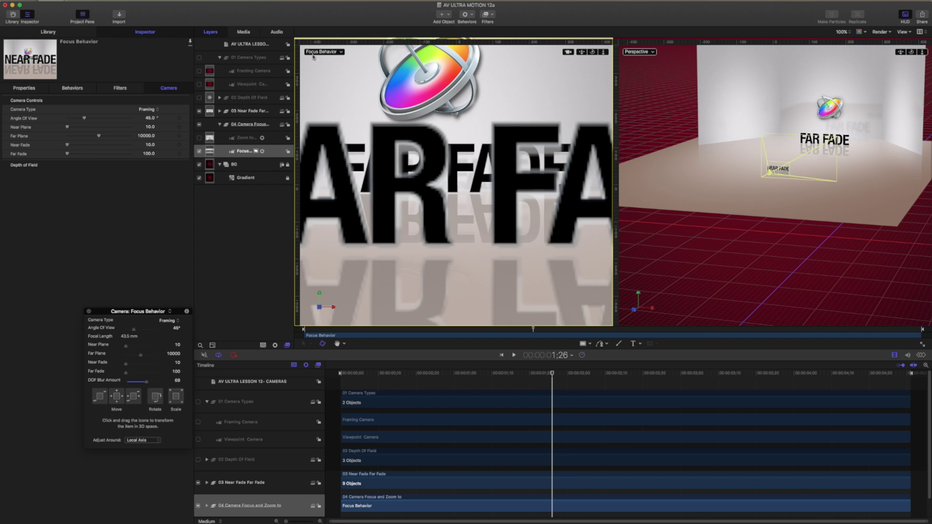
left_click(842, 31)
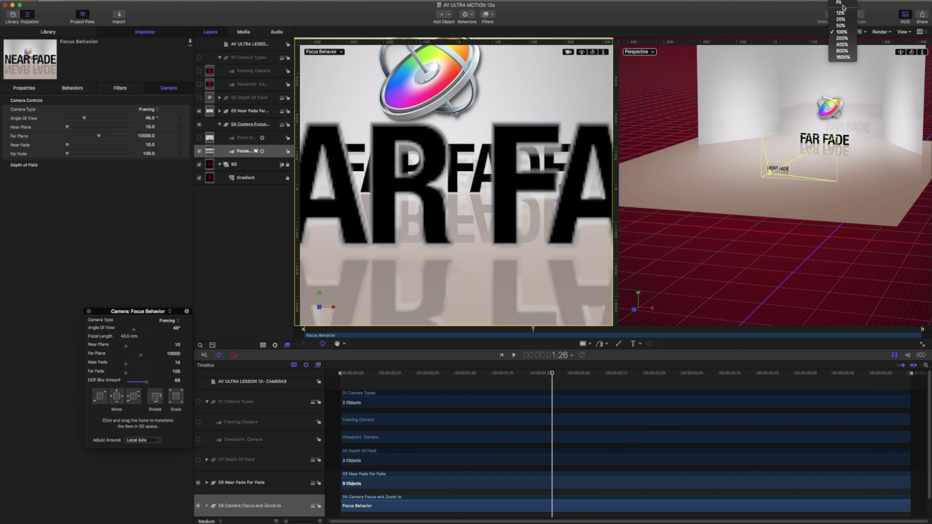
left_click(844, 8)
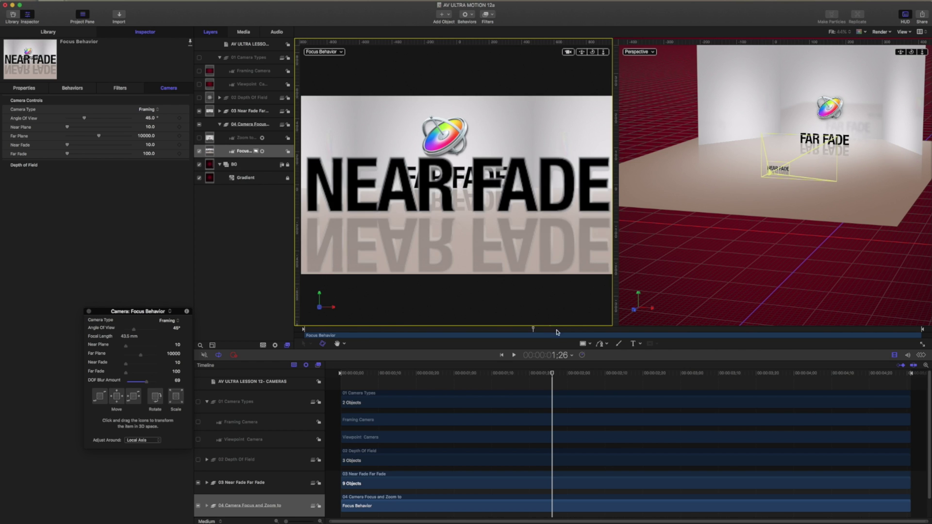
Return to the first frame, turn on Depth of Field rendering, and start a RAM preview.
left_click_drag(554, 374, 356, 374)
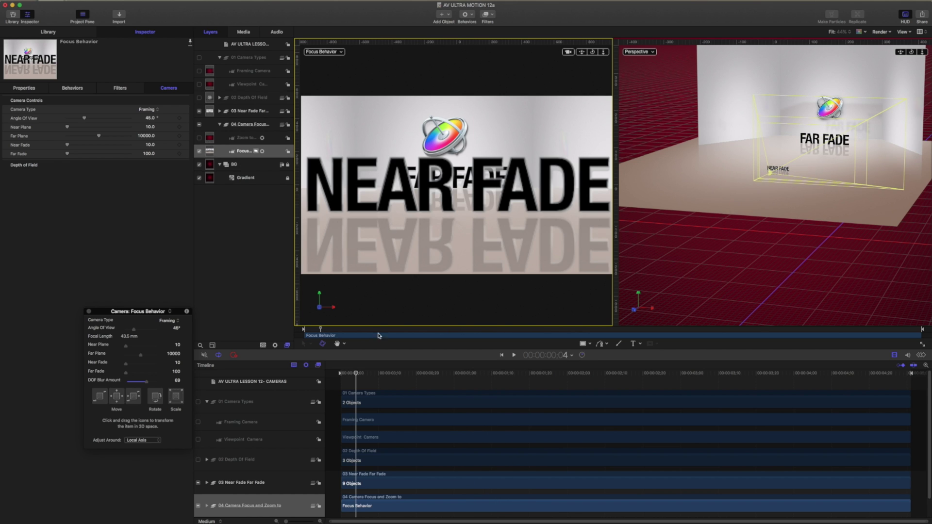
key("Home")
left_click(879, 33)
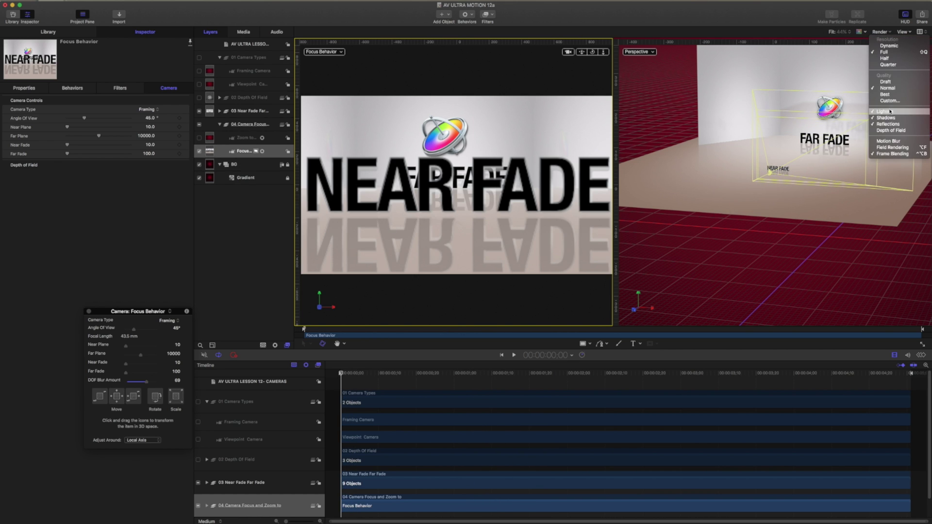
left_click(893, 132)
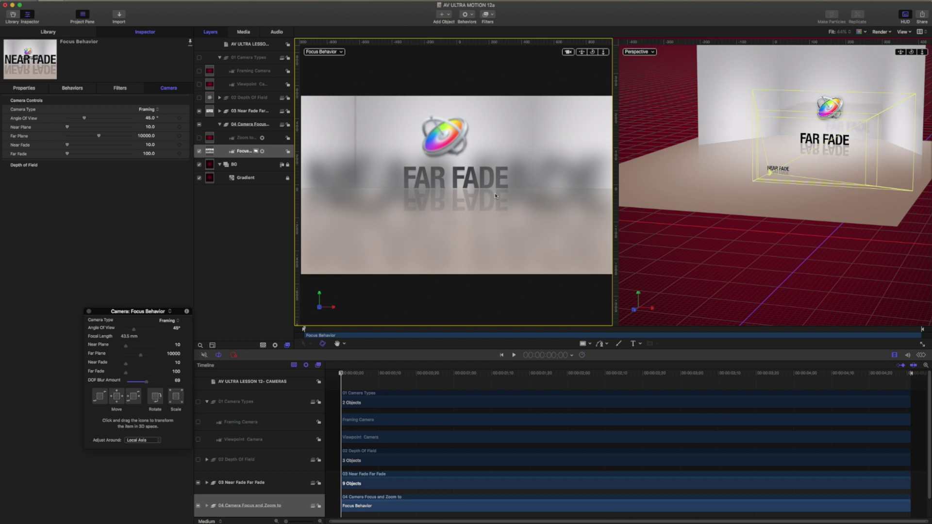
key("super+r")
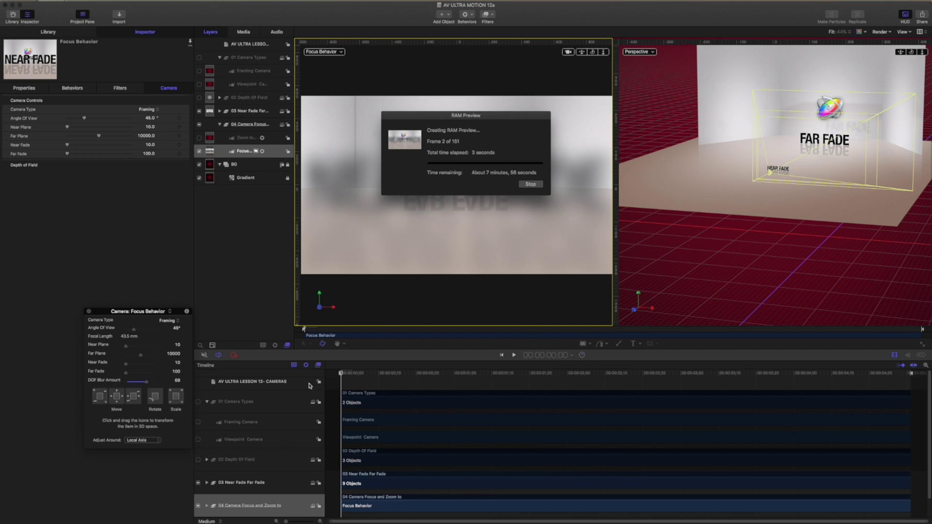
Expand the 04 Camera Focus and Zoom to group and its Focus Behavior camera in the timeline, and select the Focus behavior.
scroll(420, 424, "down", 2)
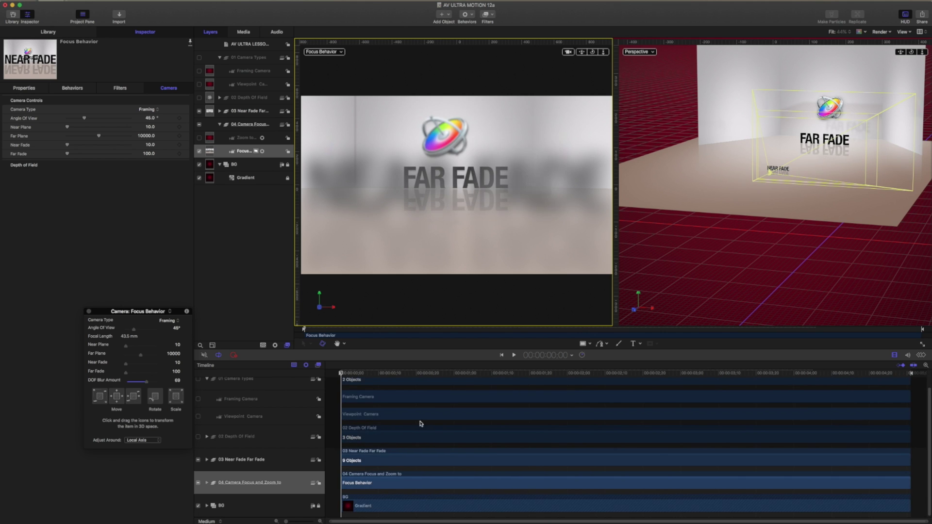
left_click(207, 484)
scroll(457, 453, "down", 2)
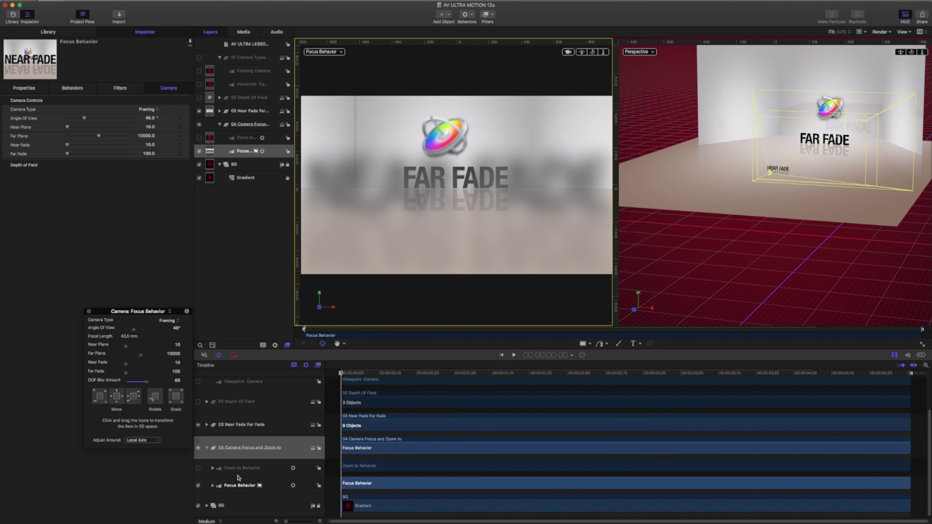
left_click(212, 485)
scroll(430, 452, "down", 1)
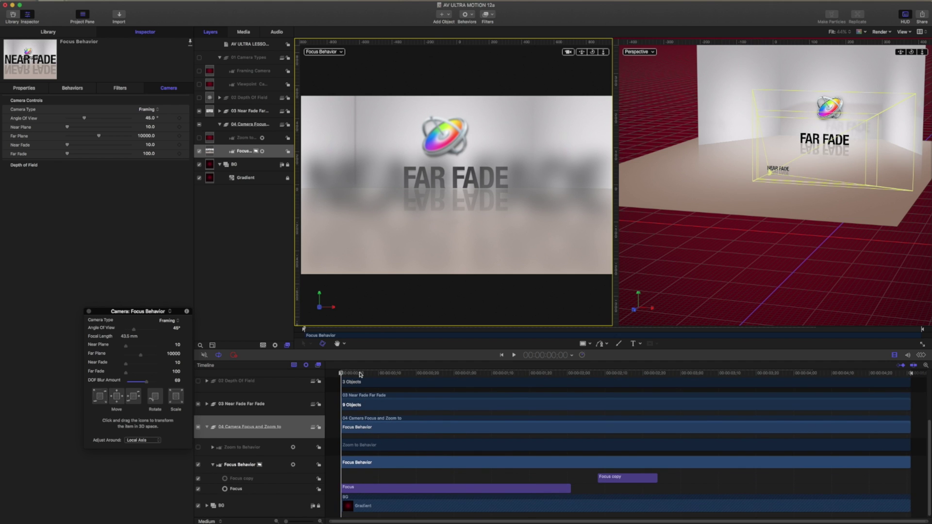
left_click(367, 491)
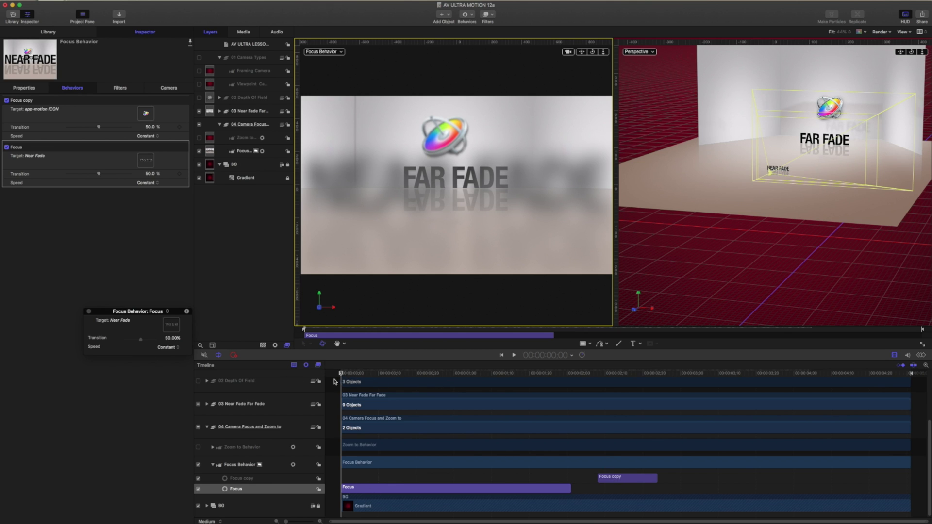
Play back the Focus behavior's shift onto the Near Fade text, replay its beginning, and return to the first frame.
key("space")
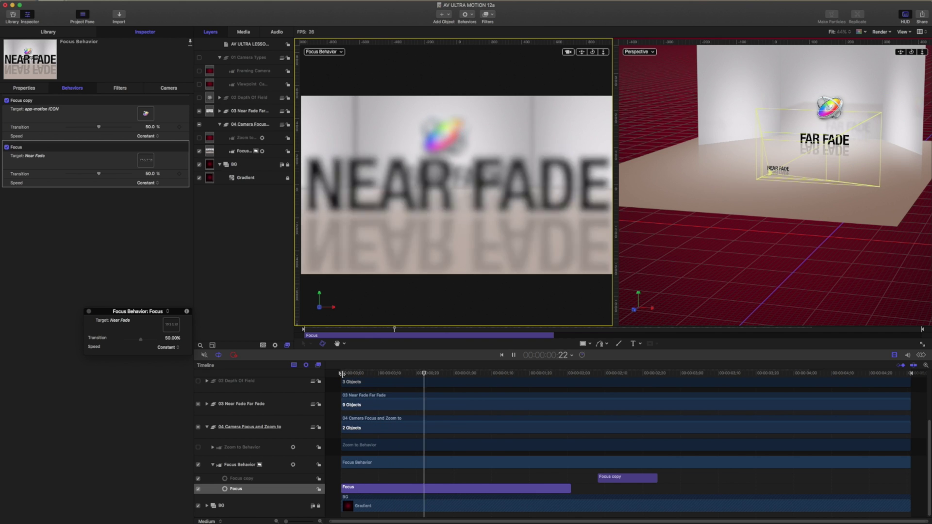
key("shift+space")
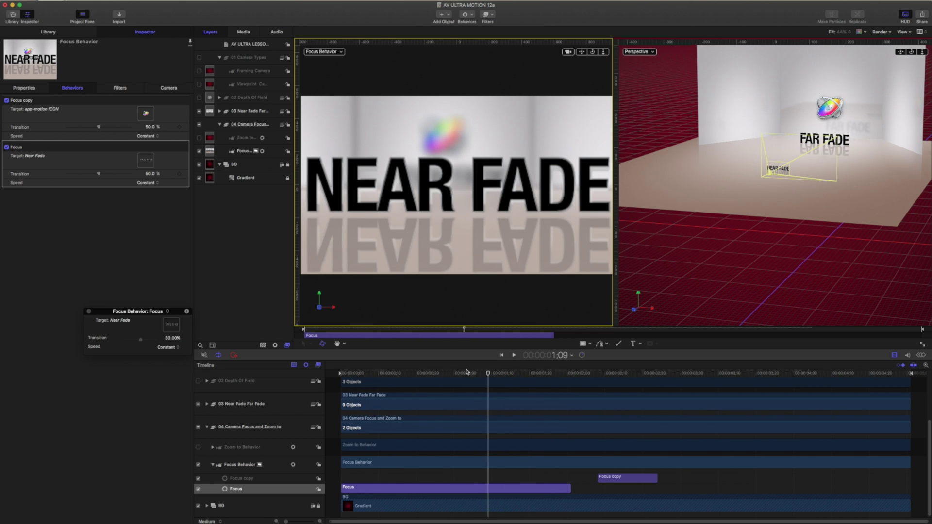
key("space")
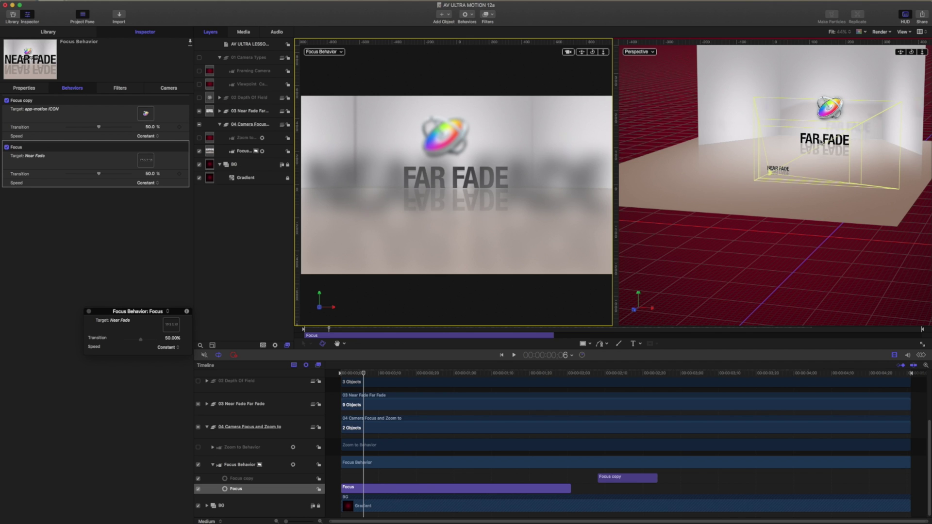
key("Home")
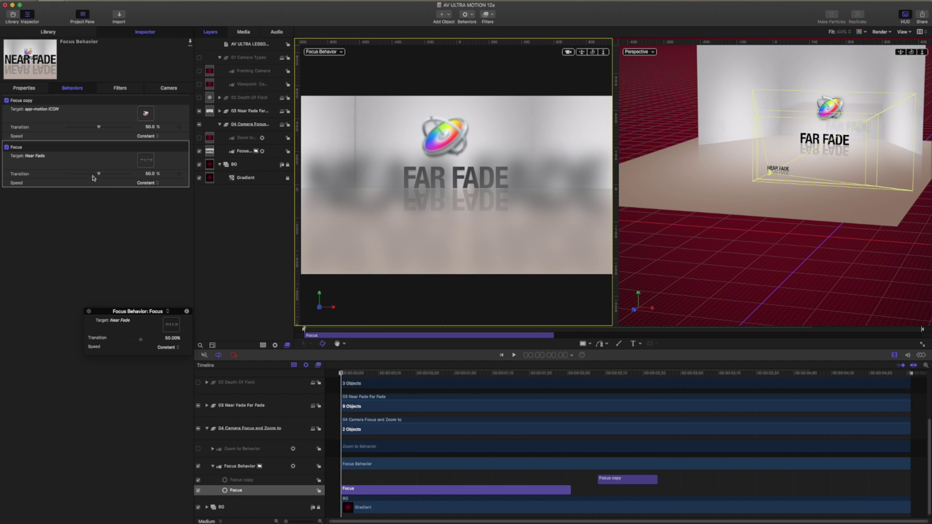
Review the Focus behavior's Speed options, try a Transition of 15.19%, play the result, and check the focus at 1:22.
left_click(155, 183)
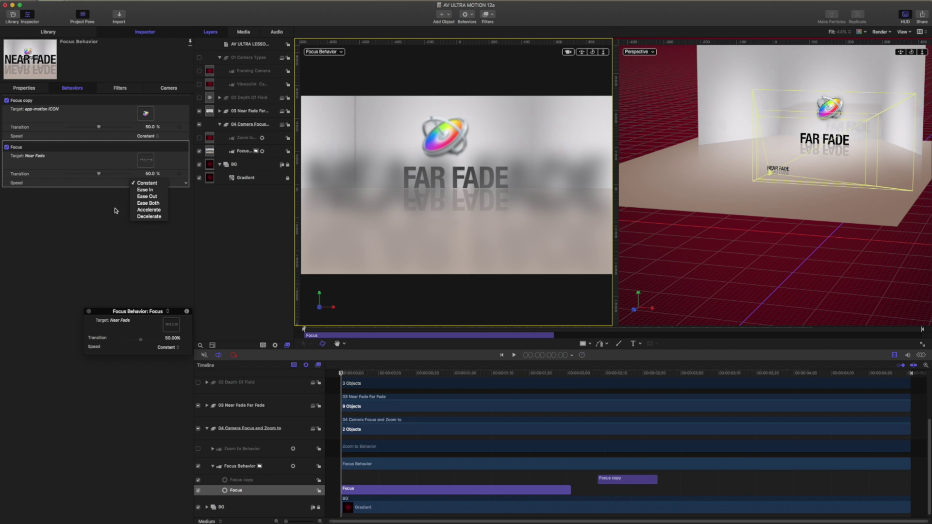
left_click(107, 186)
left_click_drag(99, 174, 76, 174)
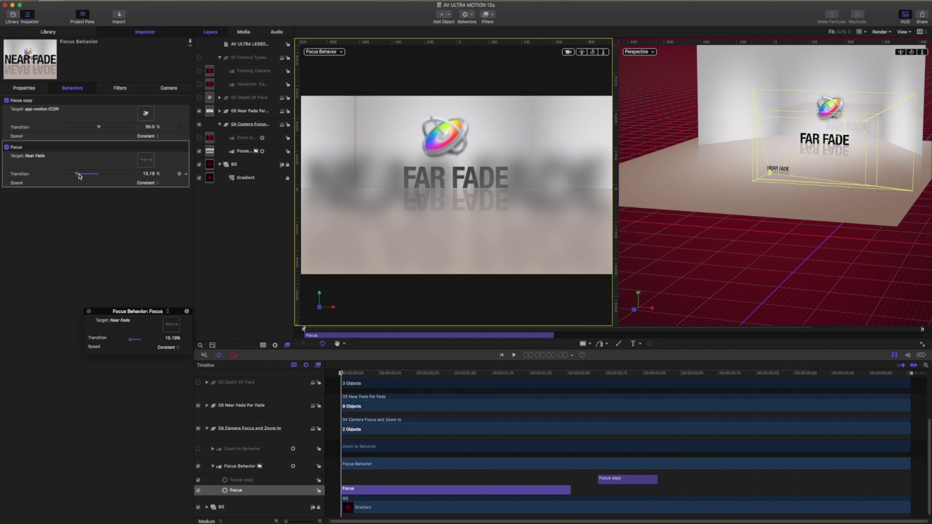
left_click_drag(379, 375, 318, 377)
key("space")
key("space")
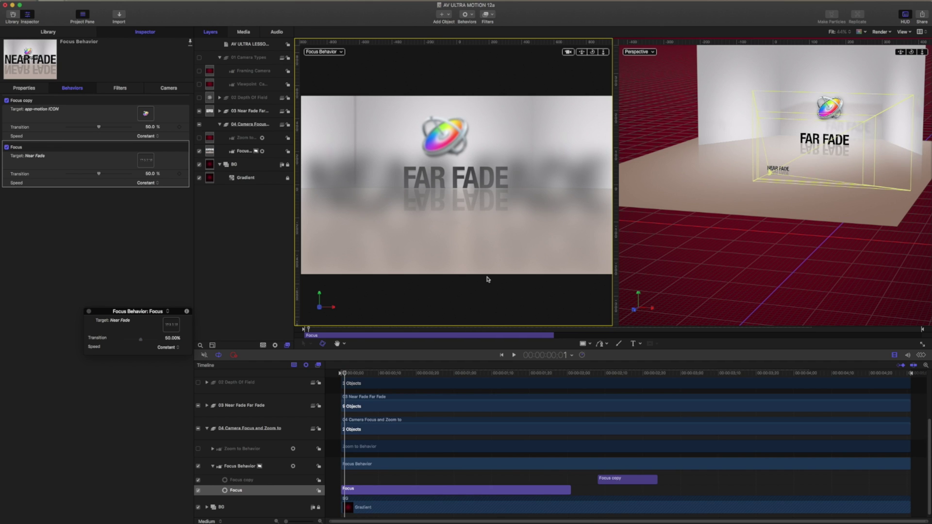
left_click(537, 373)
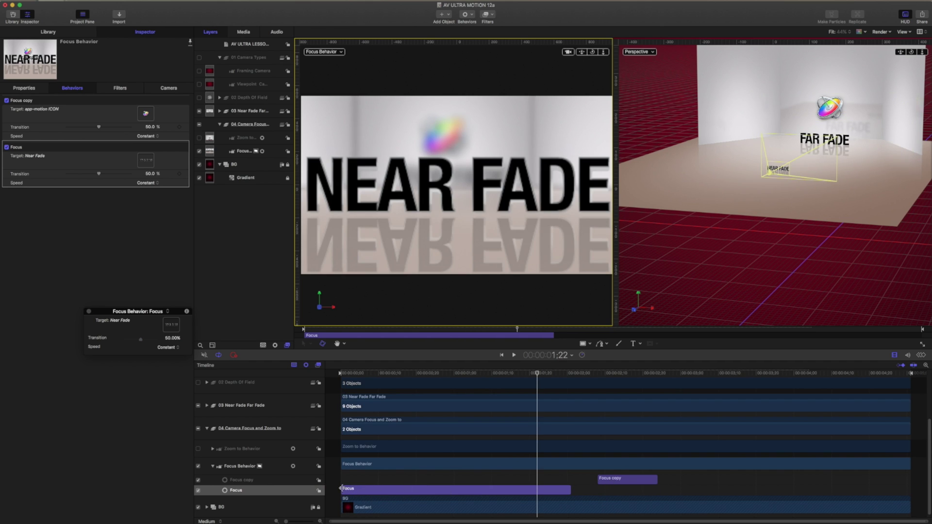
Assign the app-motion ICON layer as the Focus copy behavior's target, and play back from the first frame.
left_click(626, 480)
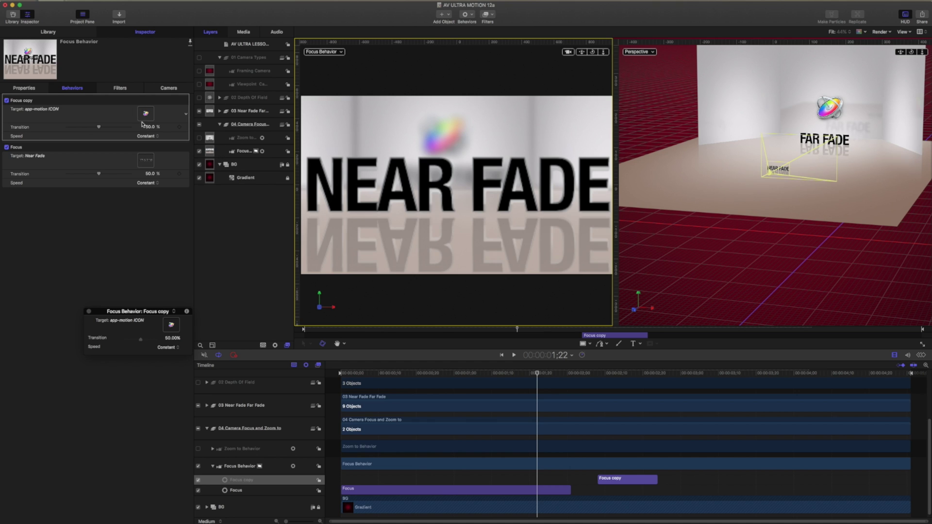
left_click(219, 111)
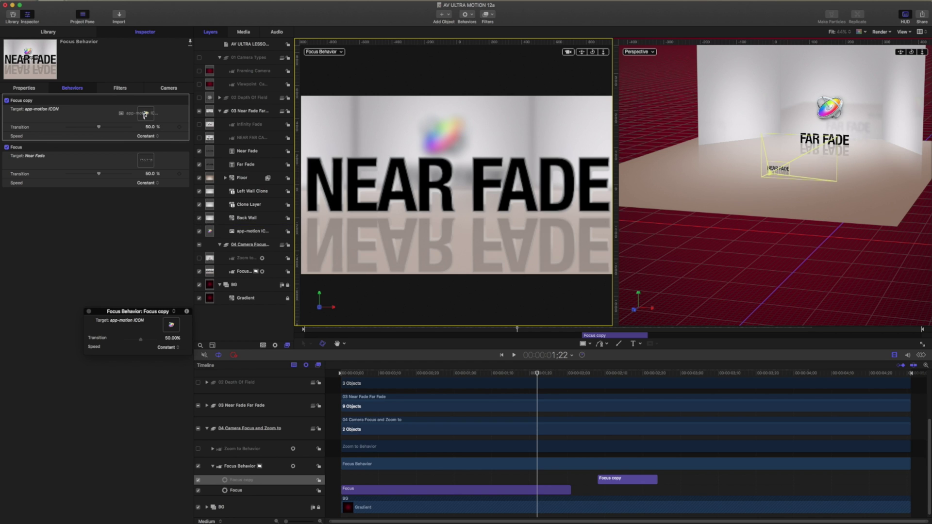
left_click_drag(145, 115, 146, 115)
key("Home")
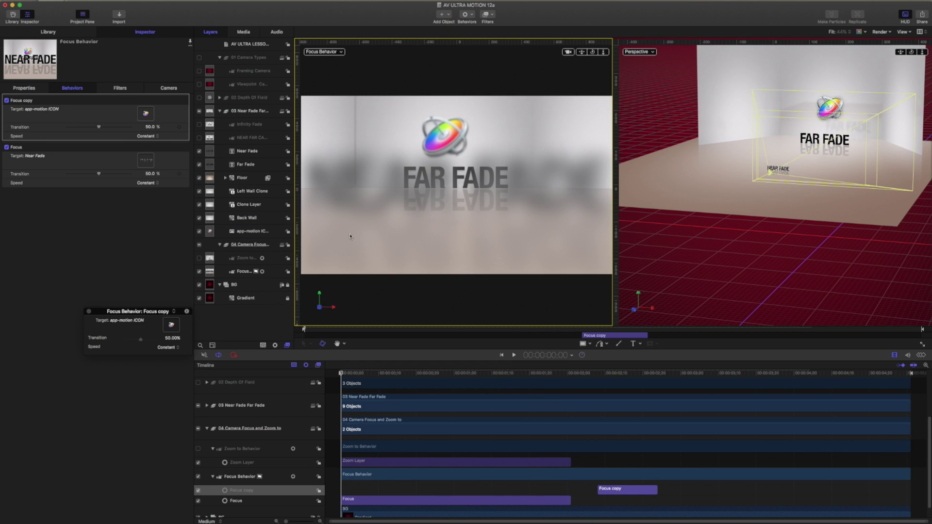
key("space")
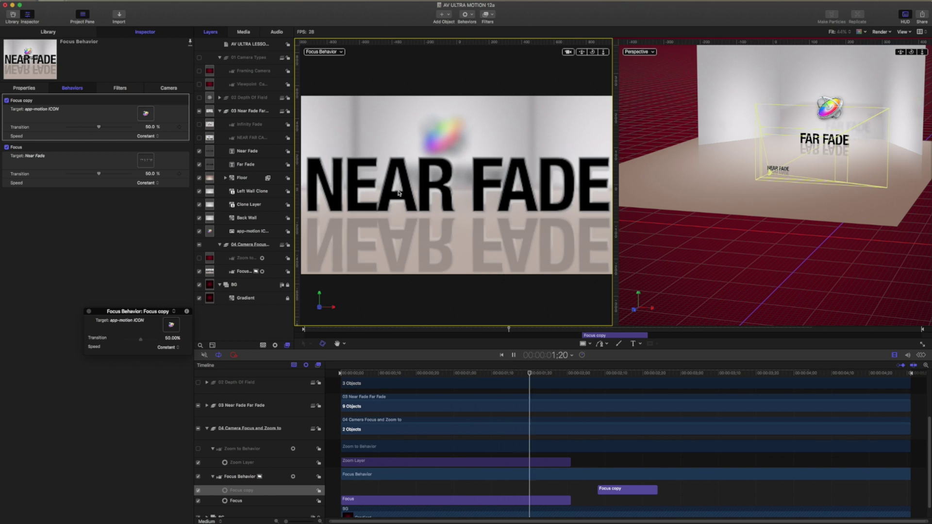
key("space")
Extend the Focus copy behavior to about 3:26, and set its Speed to Ease Out with a Transition of 75%.
left_click_drag(656, 489, 779, 488)
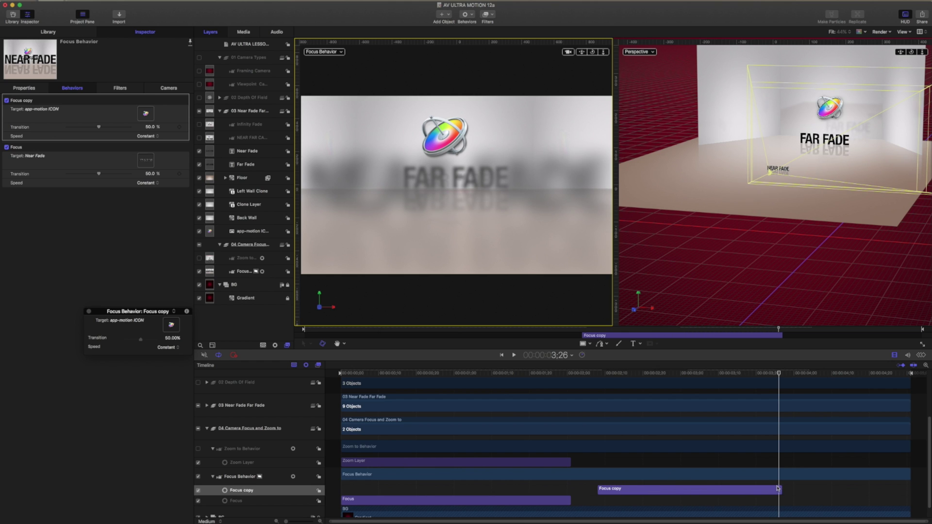
left_click(147, 136)
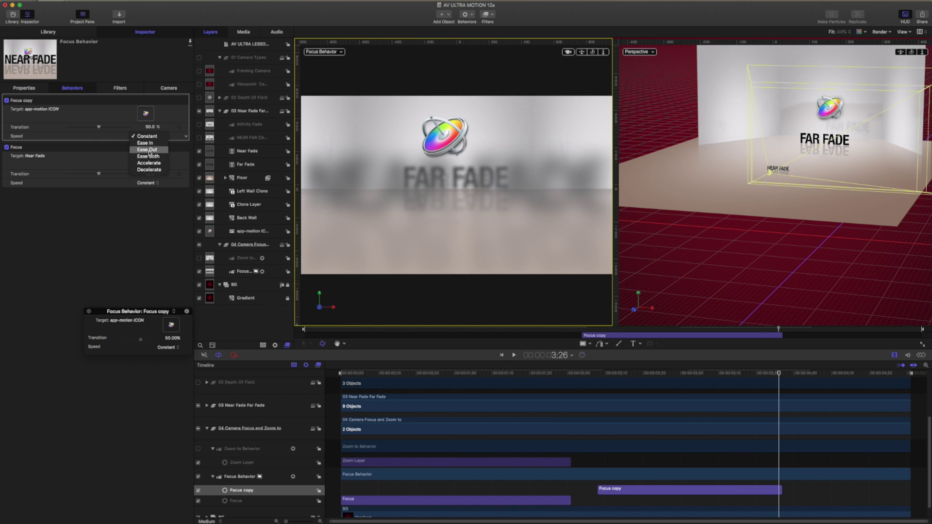
key("Escape")
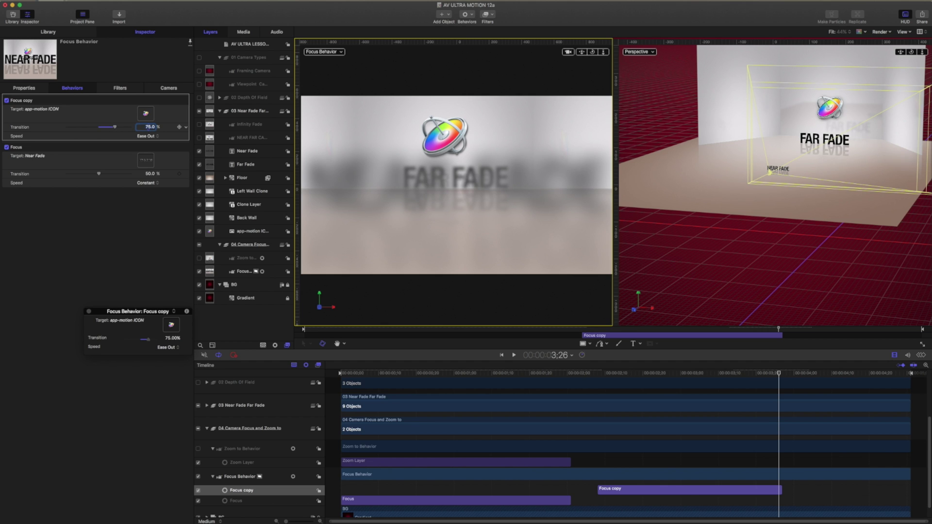
Review the Focus copy behavior's focus shift onto the icon by scrubbing and playing from 2:08.
left_click(597, 374)
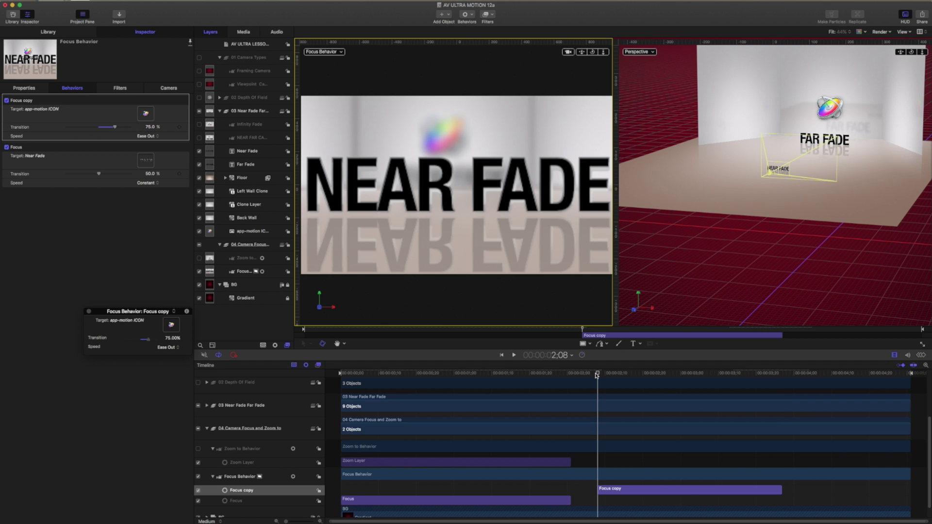
key("super+r")
left_click_drag(597, 375, 749, 377)
key("space")
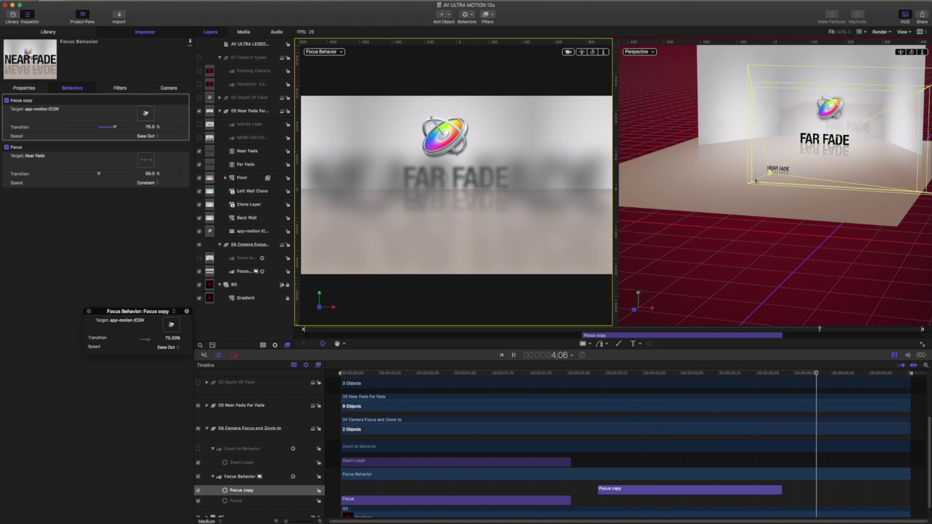
Select the Focus Behavior camera, move to 1:00, and turn off Reflections and Depth of Field rendering.
key("super+2")
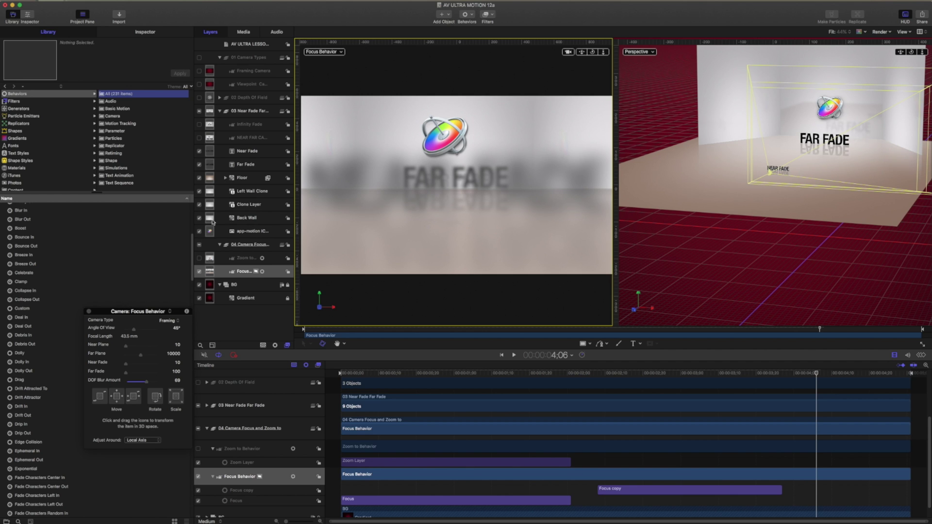
left_click_drag(523, 374, 462, 365)
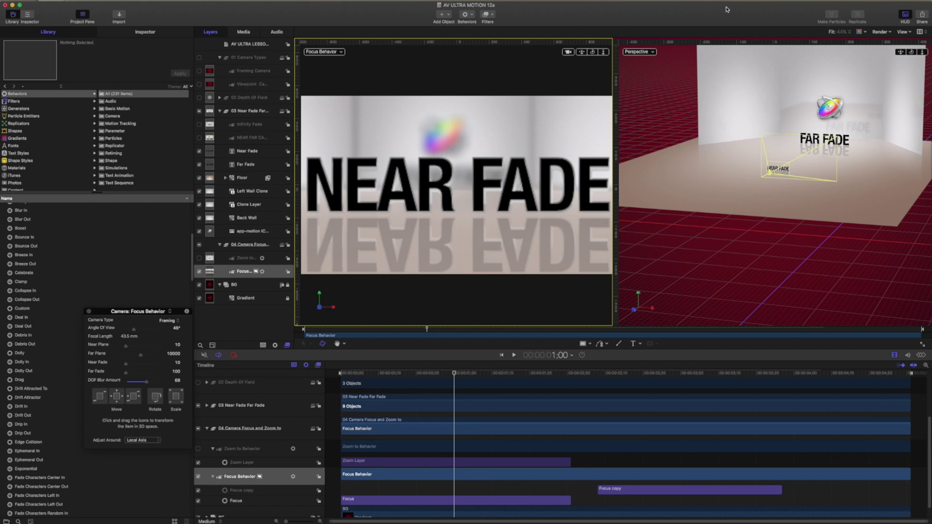
left_click(881, 31)
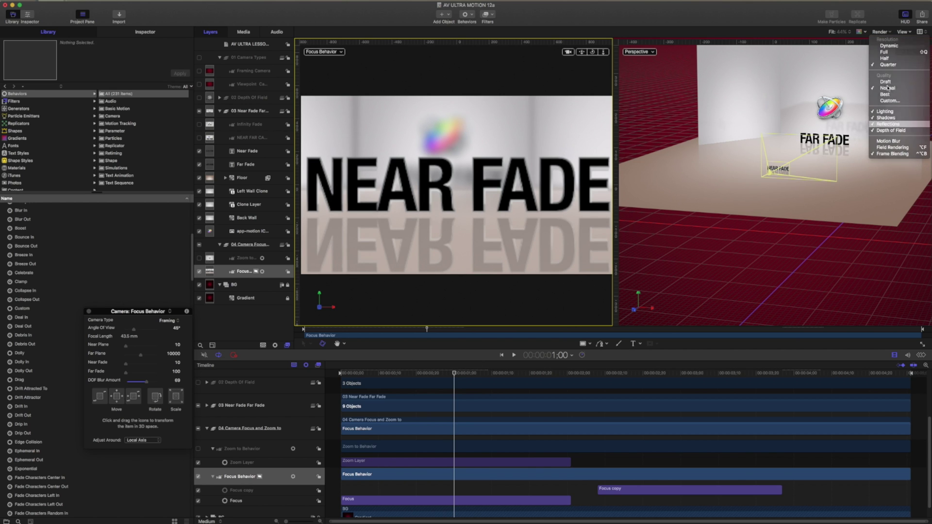
left_click(887, 124)
left_click(881, 31)
left_click(890, 130)
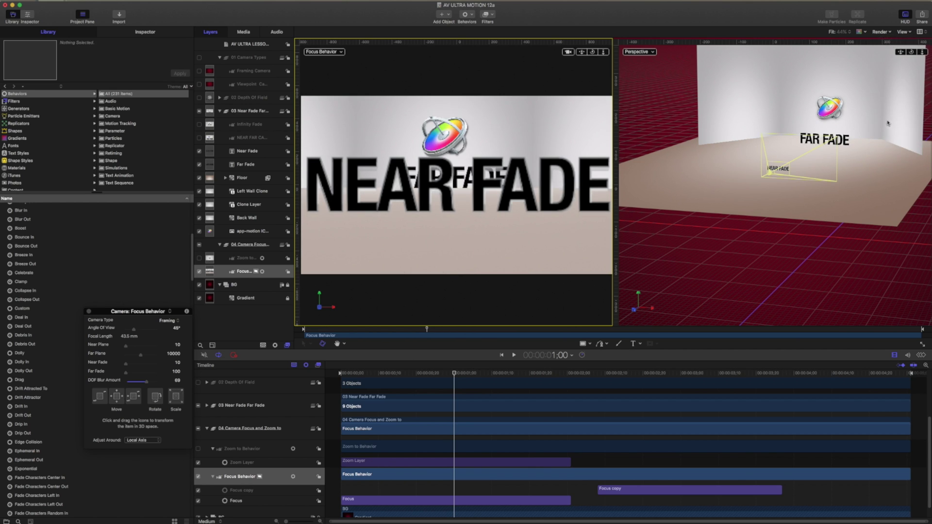
Add a Wriggle behavior to the Focus Behavior camera and apply it to its X and Y position.
scroll(41, 408, "down", 20)
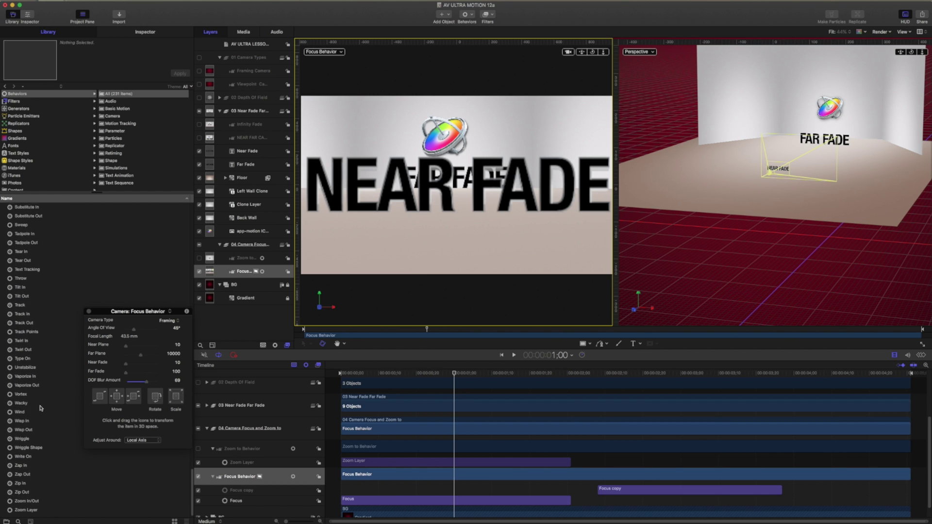
double_click(21, 441)
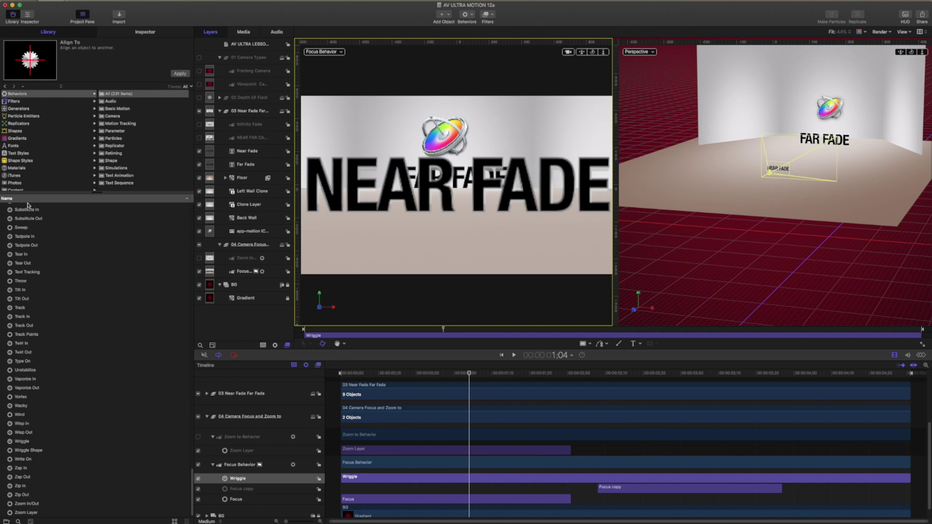
left_click(146, 32)
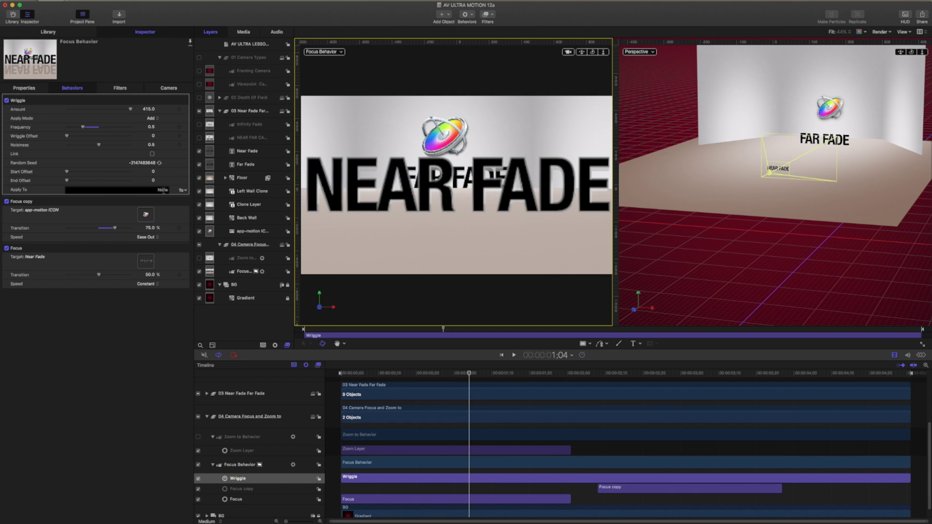
left_click(182, 190)
mouse_move(245, 200)
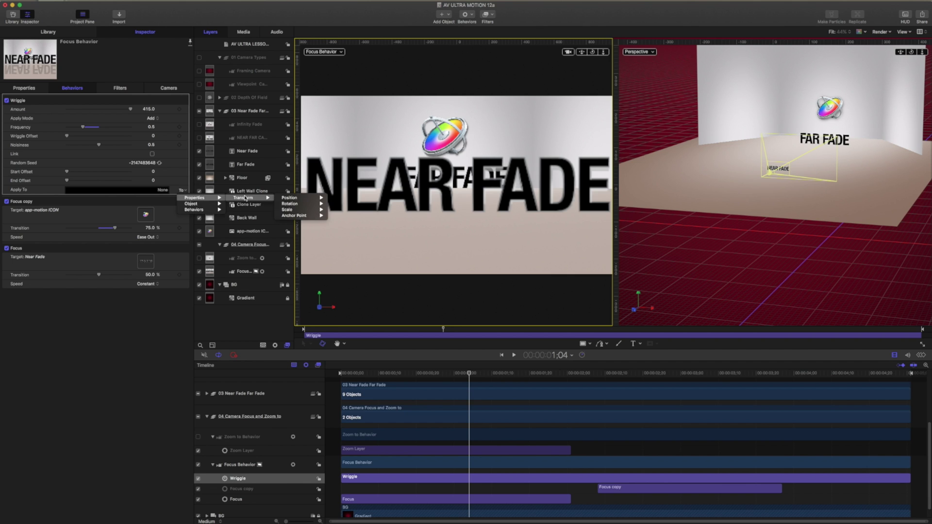
mouse_move(287, 199)
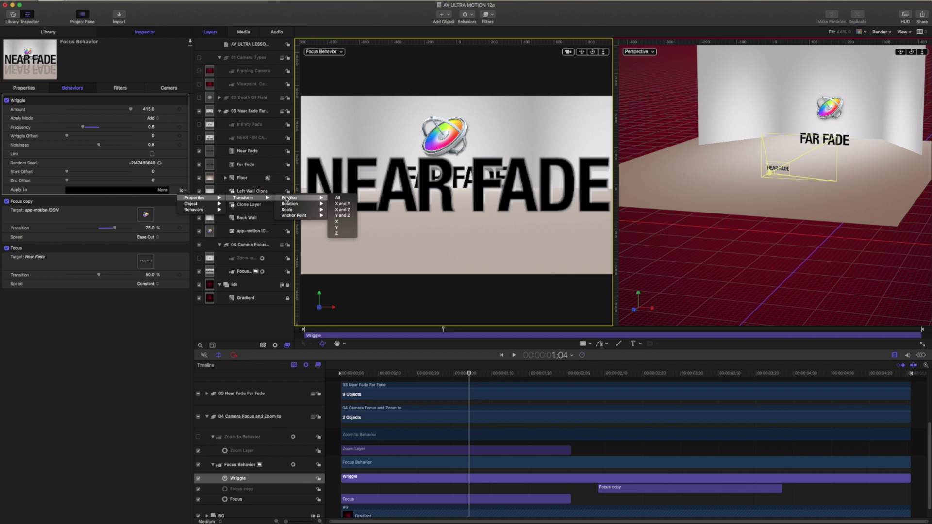
left_click(339, 205)
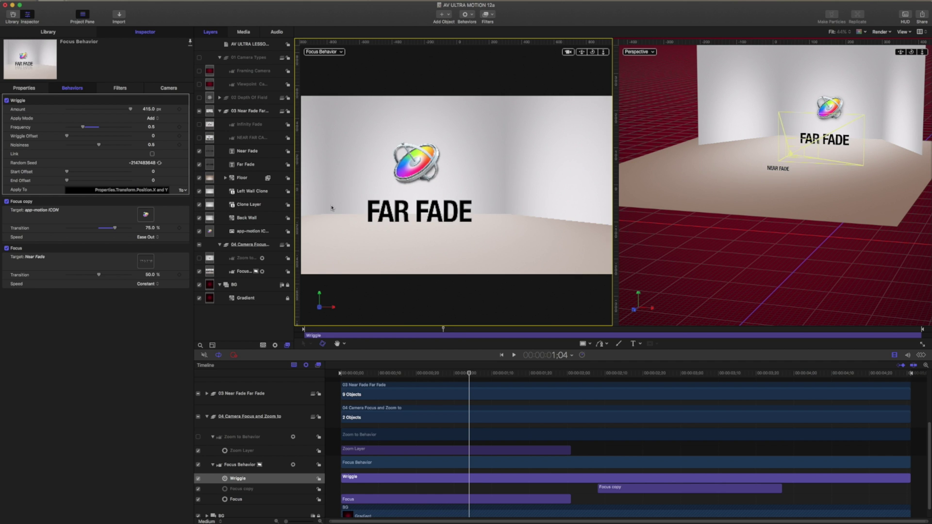
Play back the Wriggle camera movement from the first frame and pause at 3:10.
key("Home")
key("space")
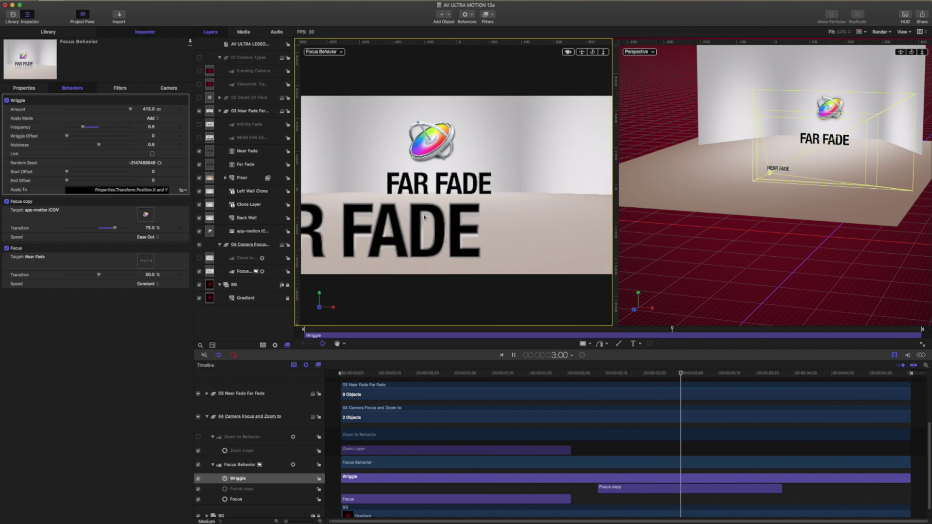
key("space")
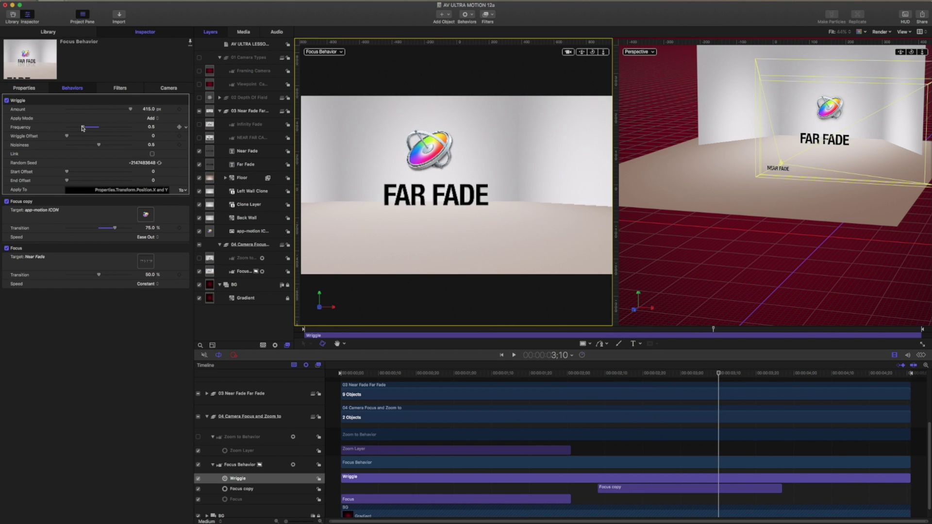
Set Wriggle's Frequency to 0.2, Amount to 35 px and Noisiness to 0.09, scrubbing the timeline to check the camera movement.
left_click_drag(82, 127, 74, 128)
left_click_drag(117, 108, 89, 109)
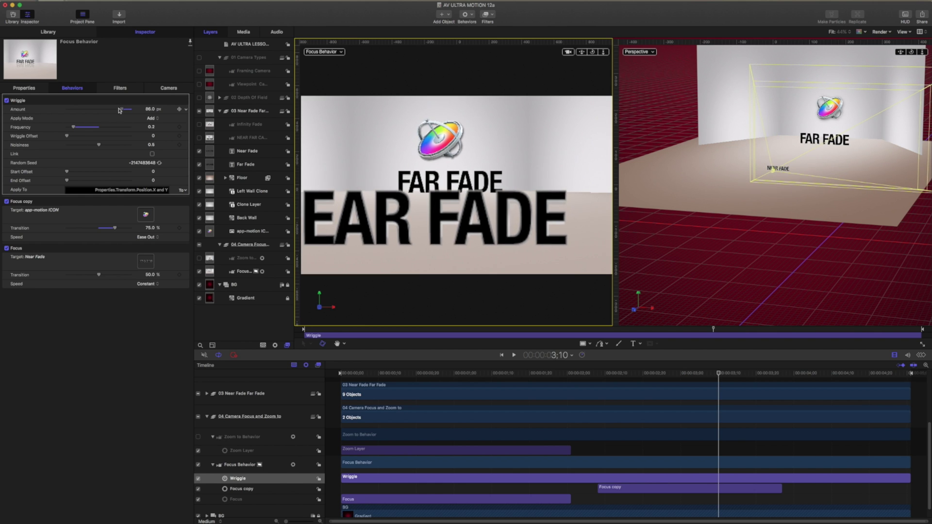
left_click(367, 373)
left_click_drag(361, 373, 601, 373)
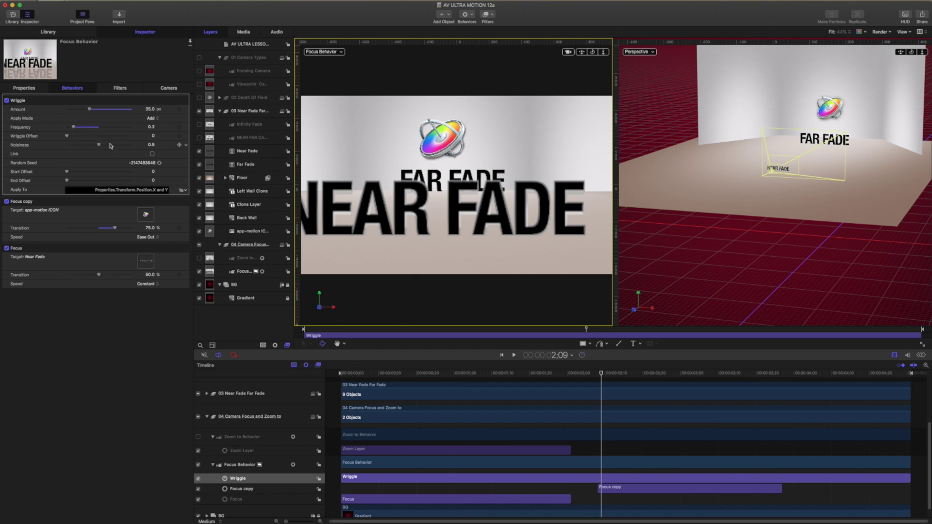
left_click_drag(98, 147, 72, 147)
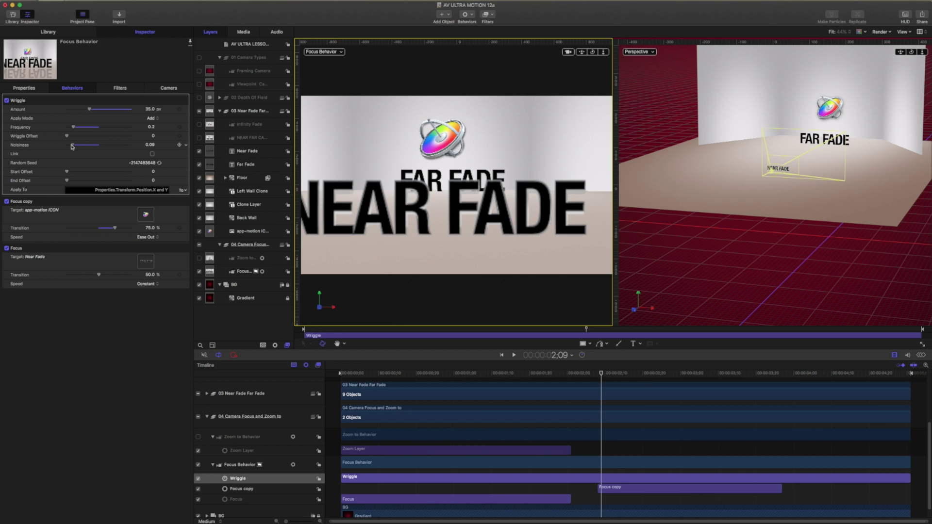
Set Wriggle's Frequency to 0.36 and play back the camera movement.
left_click(151, 128)
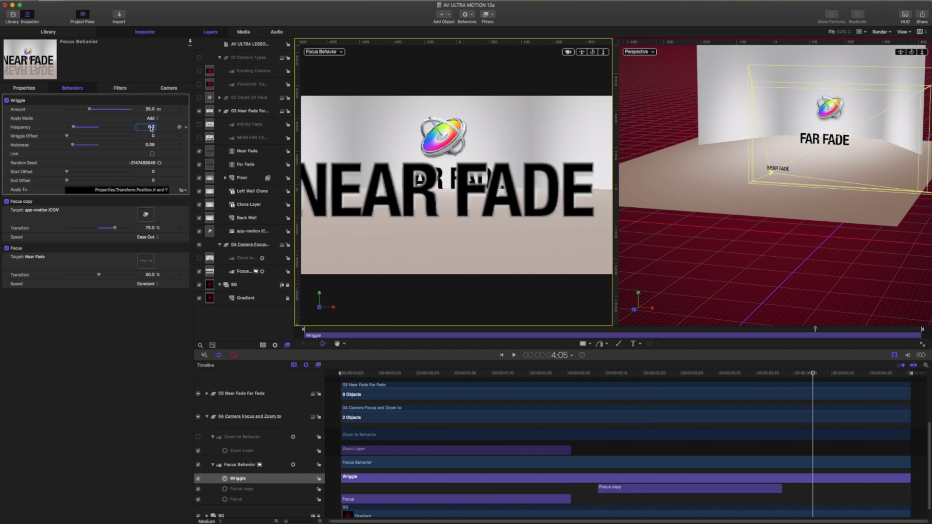
type(".1")
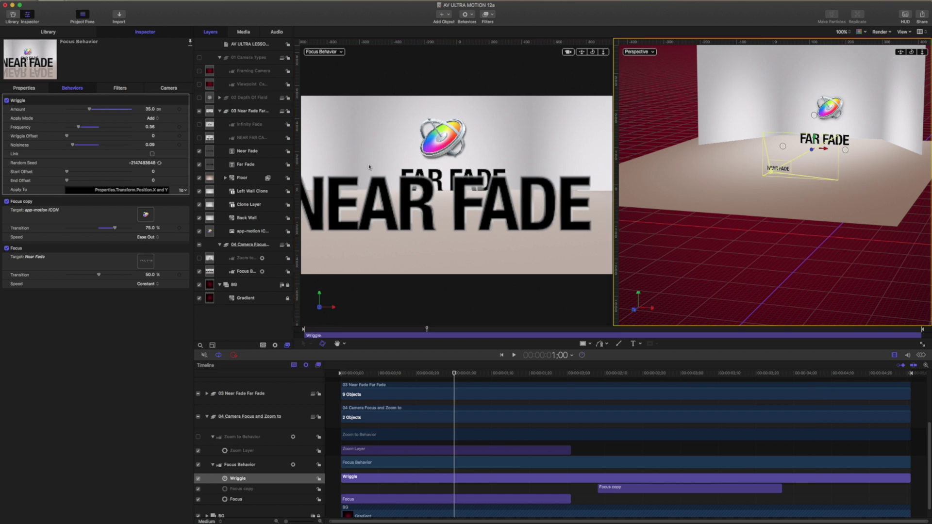
left_click(391, 256)
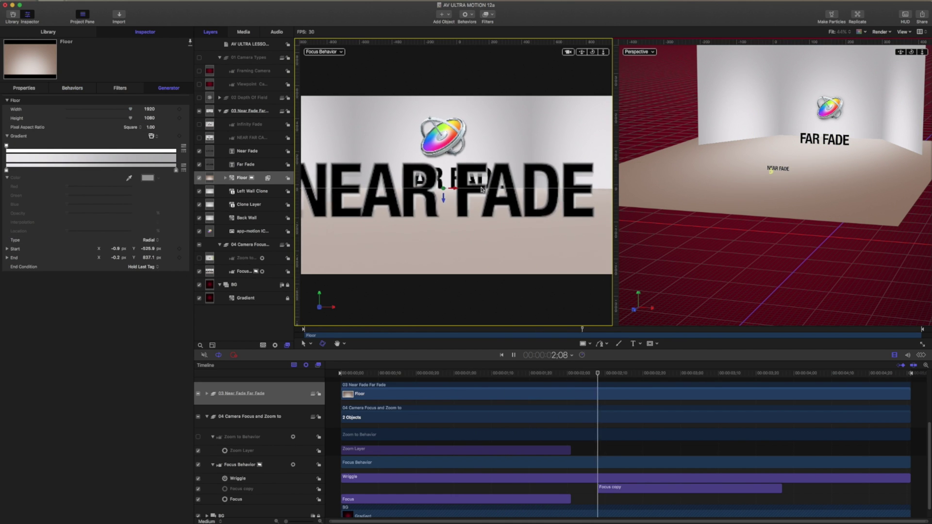